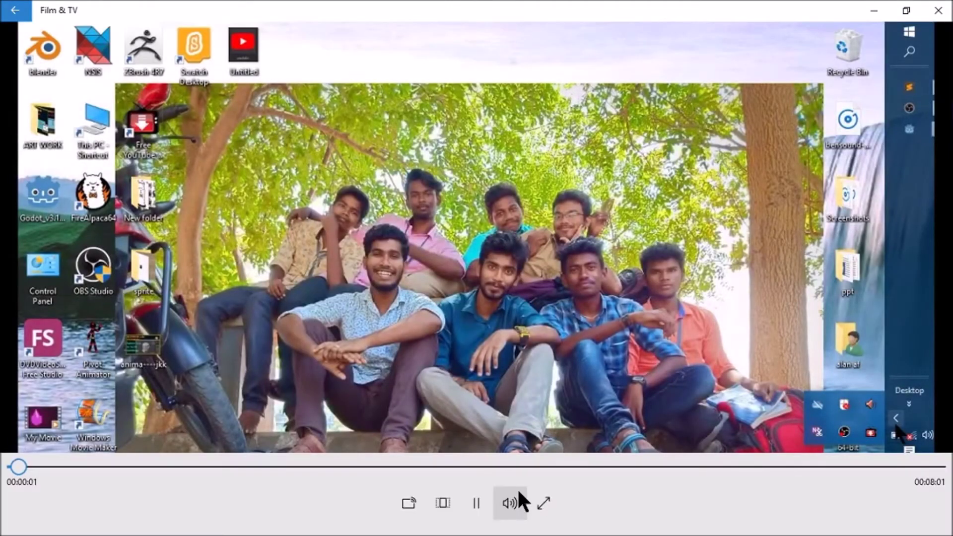
Switch the Film & TV video playback to full screen.
{"action": "left_click", "coordinate": [544, 503]}
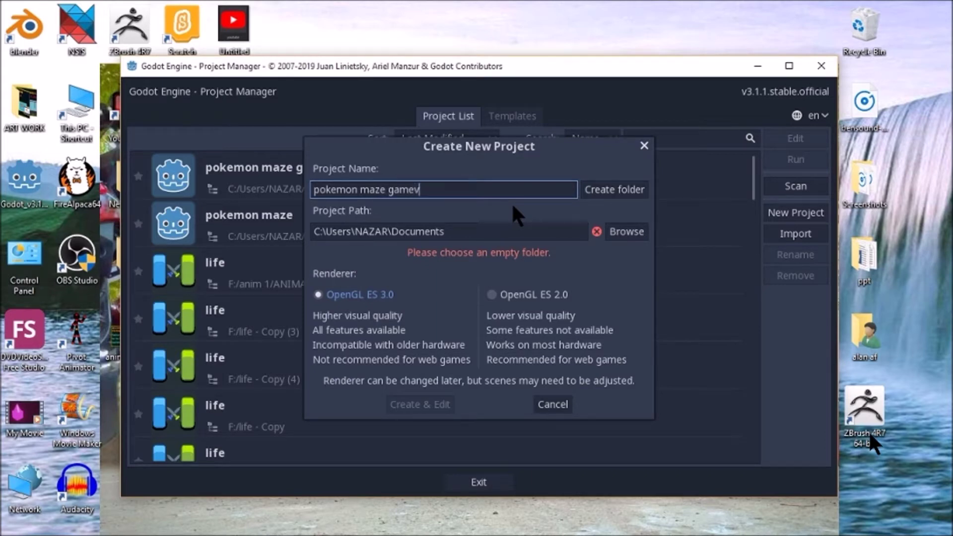
Name the project 'pokemon maze game3', give it its own folder, and open it with Create & Edit.
{"action": "type", "text": "3"}
{"action": "left_click", "coordinate": [591, 189]}
{"action": "left_click", "coordinate": [432, 414]}
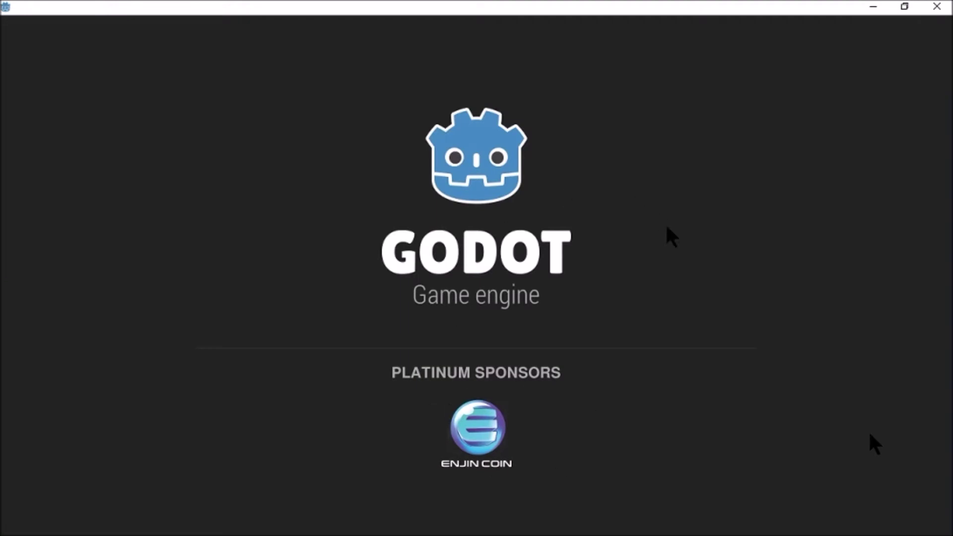
{"action": "mouse_move", "coordinate": [950, 348]}
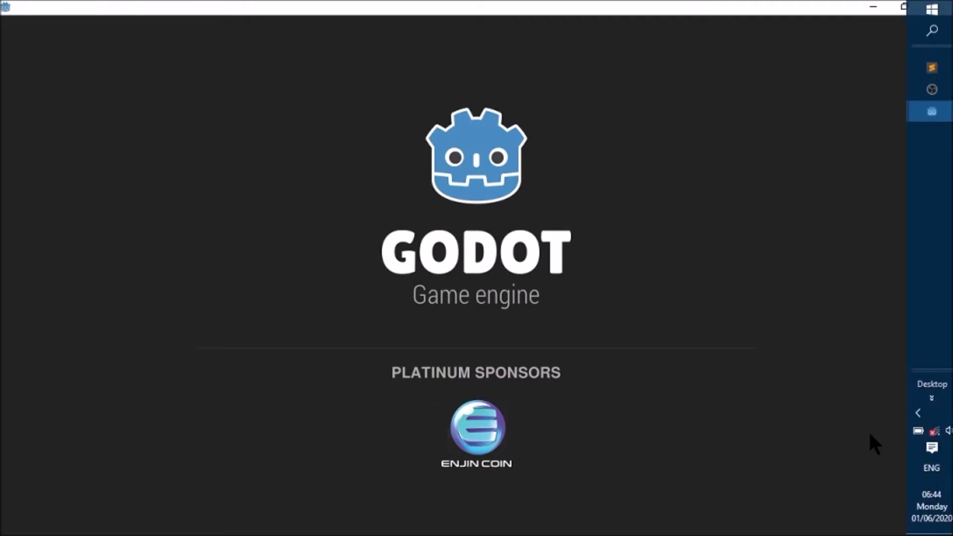
{"action": "left_click", "coordinate": [914, 413]}
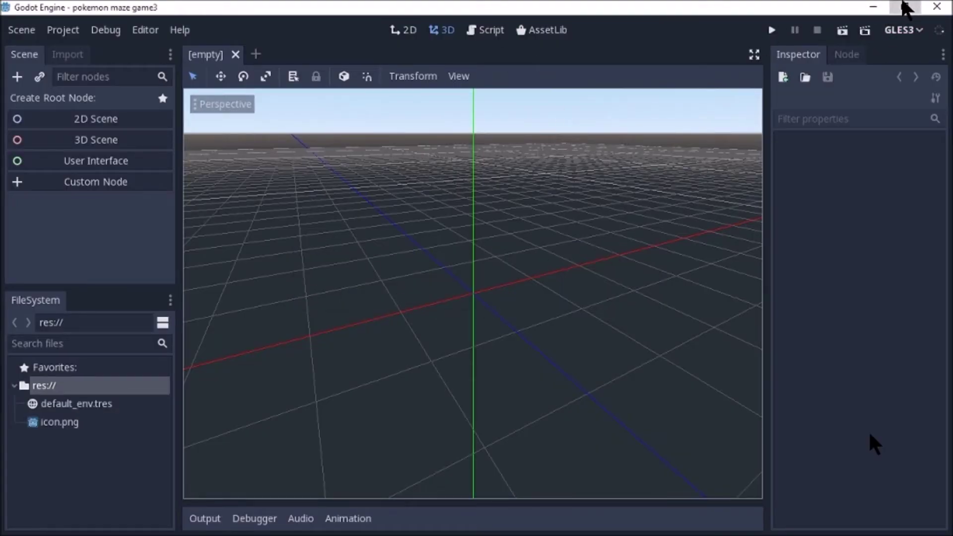
Restore and move the Godot window, then review the desktop sprite folder's images and close it.
{"action": "left_click", "coordinate": [904, 6]}
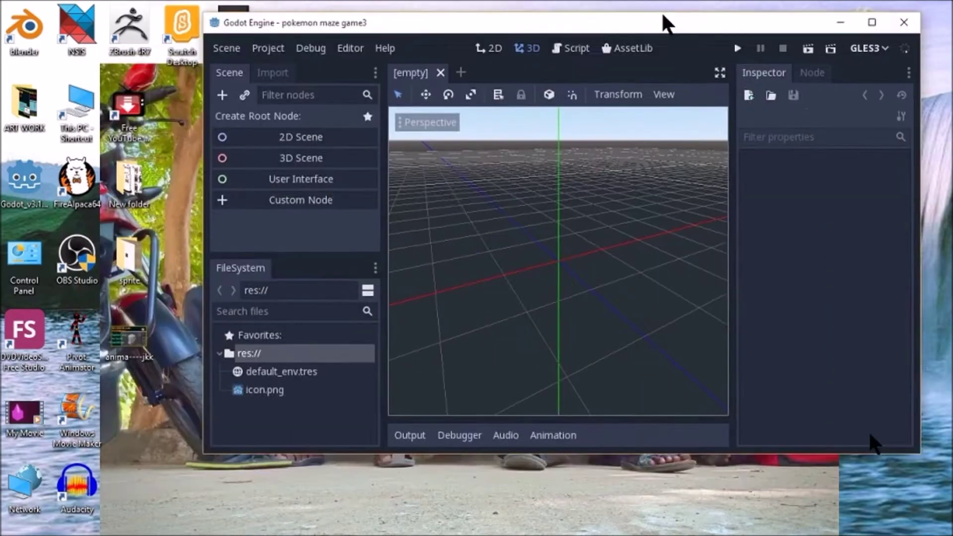
{"action": "left_click_drag", "start_coordinate": [665, 22], "coordinate": [716, 8]}
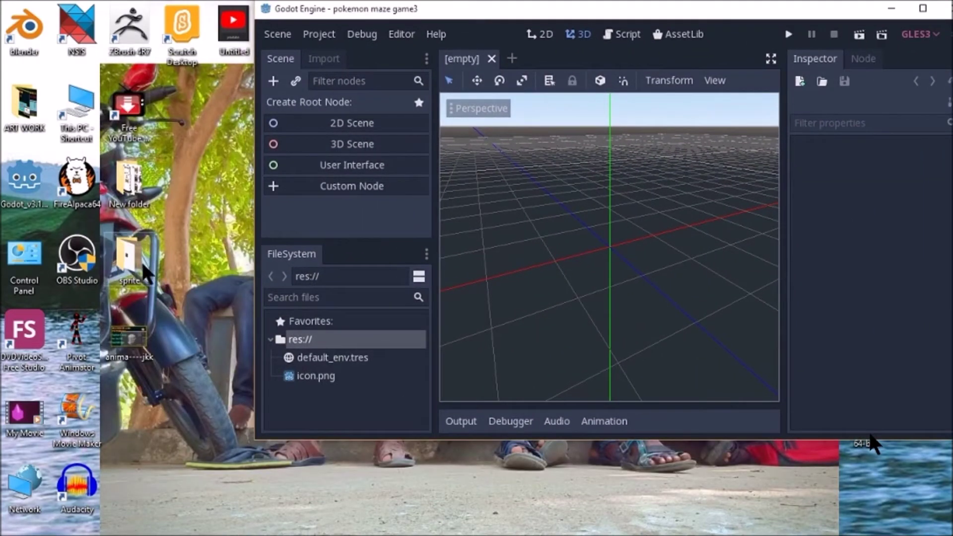
{"action": "left_click", "coordinate": [133, 288]}
{"action": "double_click", "coordinate": [132, 285]}
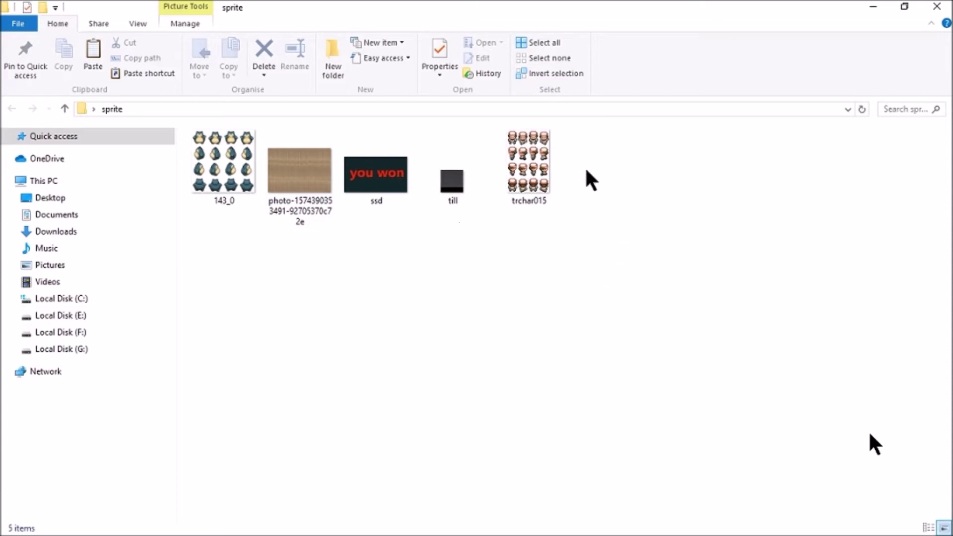
{"action": "left_click", "coordinate": [936, 7]}
{"action": "mouse_move", "coordinate": [134, 266]}
{"action": "left_mouse_down"}
{"action": "mouse_move", "coordinate": [218, 335]}
{"action": "mouse_move", "coordinate": [352, 417]}
{"action": "left_mouse_up"}
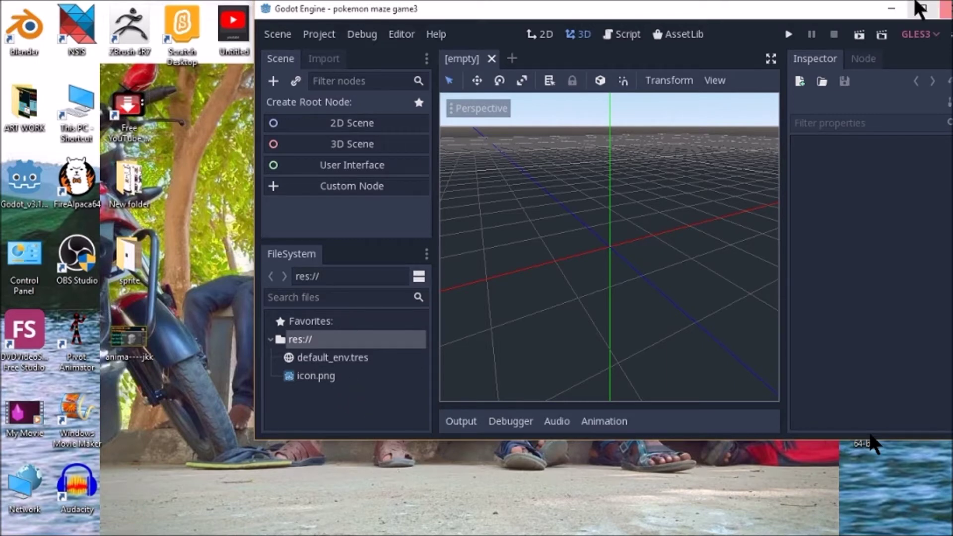
Open res:// in File Explorer, drag the desktop sprite folder into it, then maximize Godot again.
{"action": "right_click", "coordinate": [322, 335]}
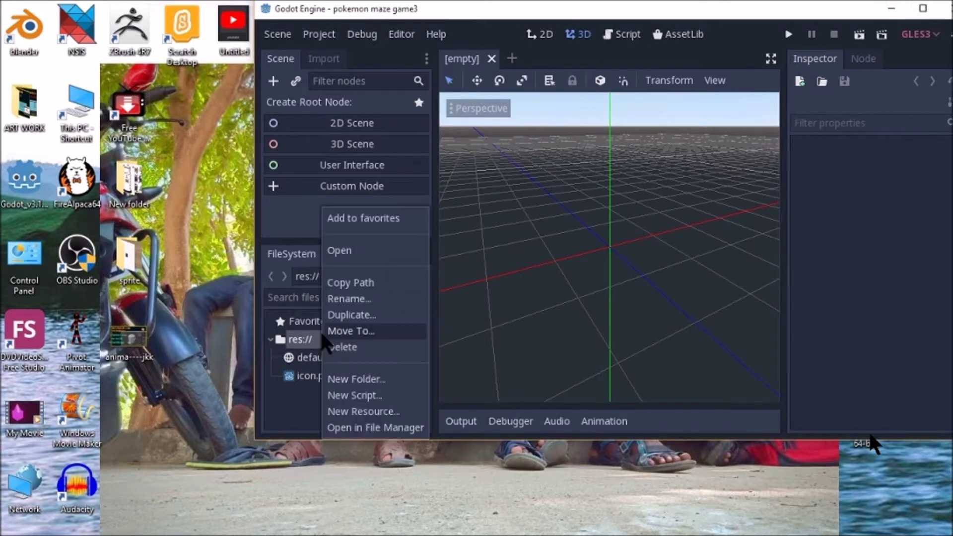
{"action": "left_click", "coordinate": [365, 428]}
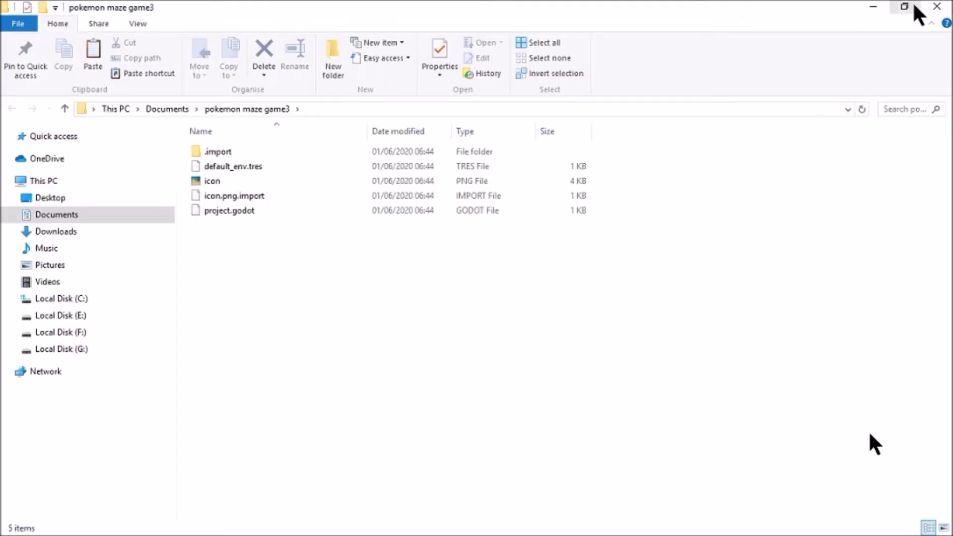
{"action": "left_click", "coordinate": [906, 7]}
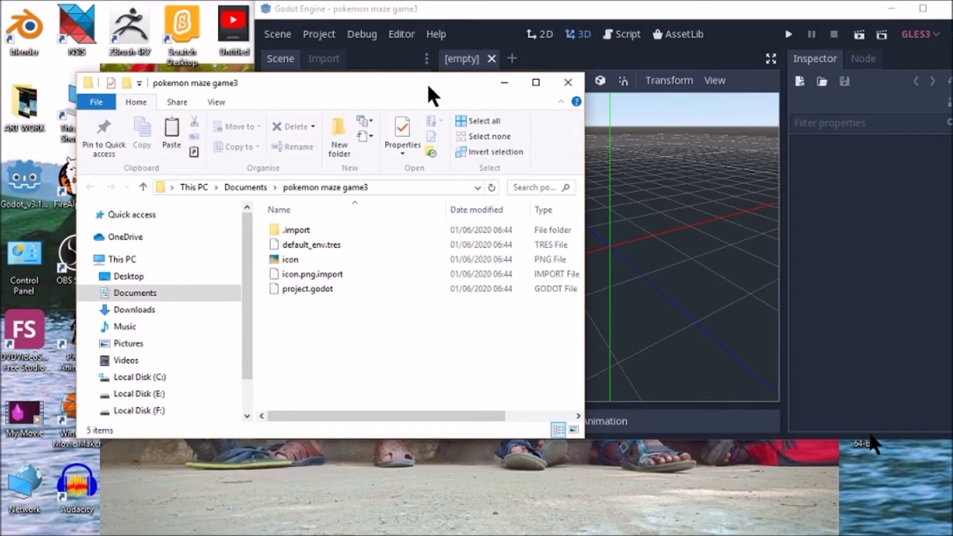
{"action": "left_click_drag", "start_coordinate": [429, 87], "coordinate": [607, 90]}
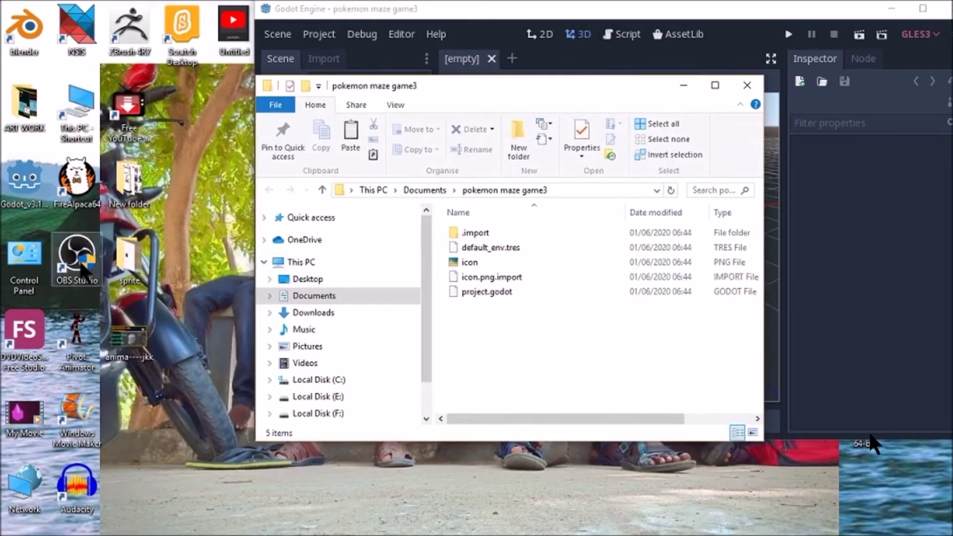
{"action": "left_click_drag", "start_coordinate": [120, 244], "coordinate": [484, 348]}
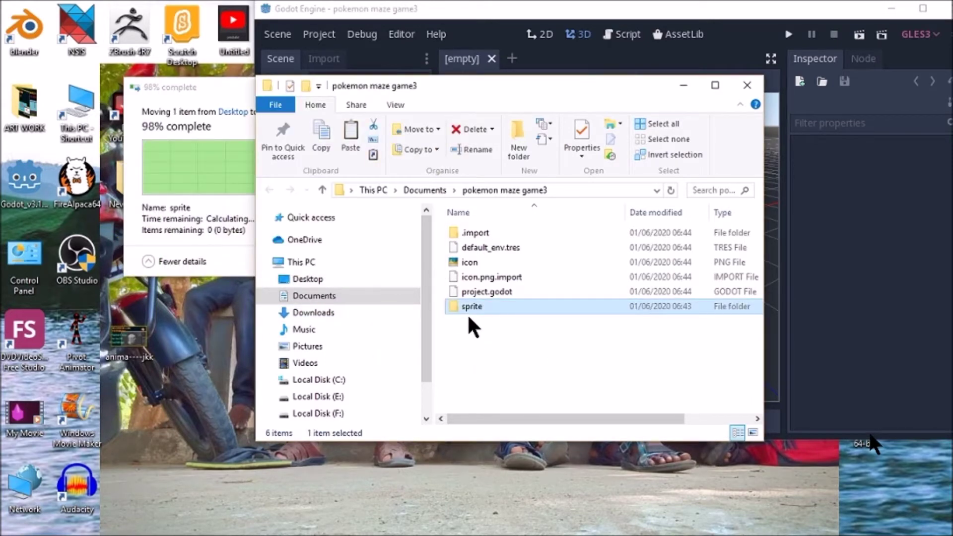
{"action": "left_click", "coordinate": [747, 87]}
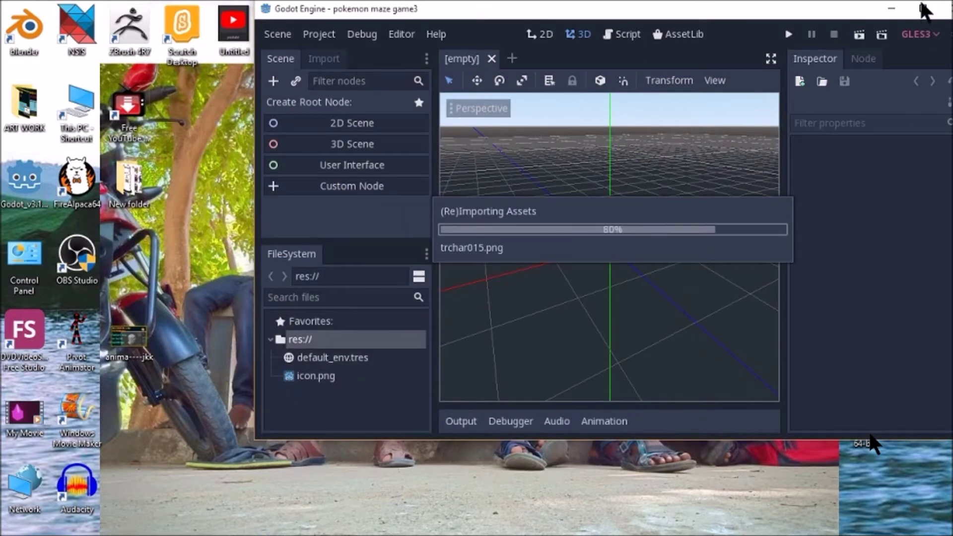
{"action": "left_click", "coordinate": [923, 9]}
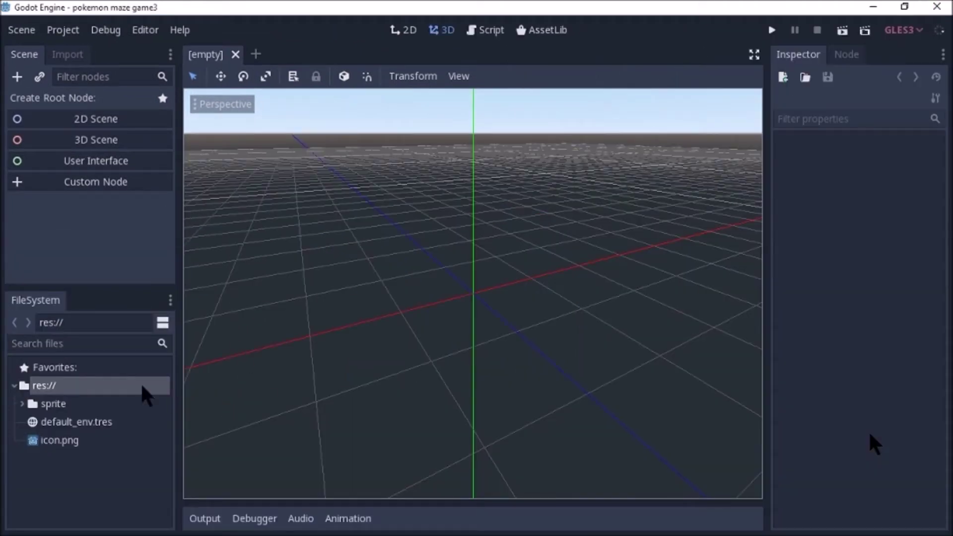
Create a 2D scene root node and rename it 'pokemon maze'.
{"action": "left_click", "coordinate": [22, 404]}
{"action": "left_click", "coordinate": [22, 404]}
{"action": "left_click", "coordinate": [90, 124]}
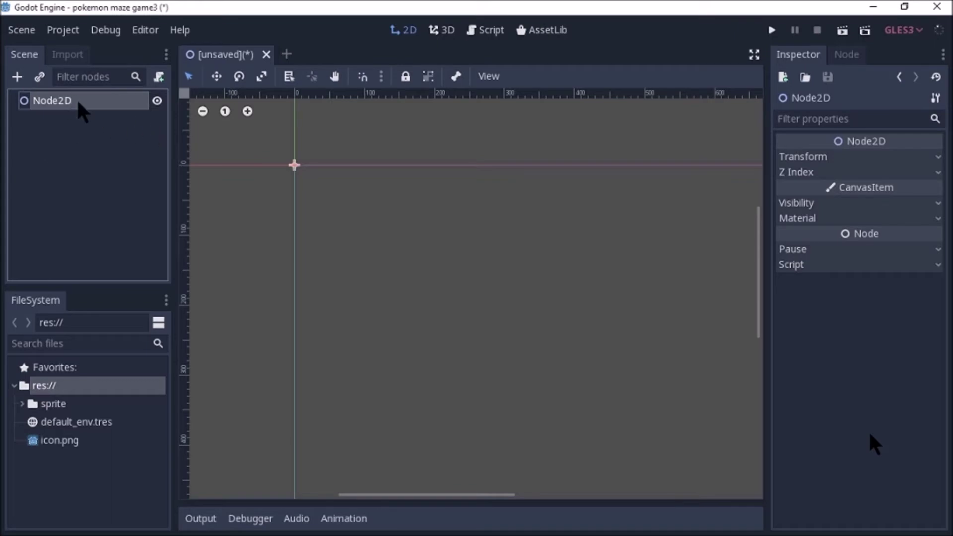
{"action": "double_click", "coordinate": [78, 102]}
{"action": "key", "text": "BackSpace"}
{"action": "key", "text": "BackSpace"}
{"action": "key", "text": "BackSpace"}
{"action": "key", "text": "BackSpace"}
{"action": "key", "text": "BackSpace"}
{"action": "type", "text": "pokemon maze"}
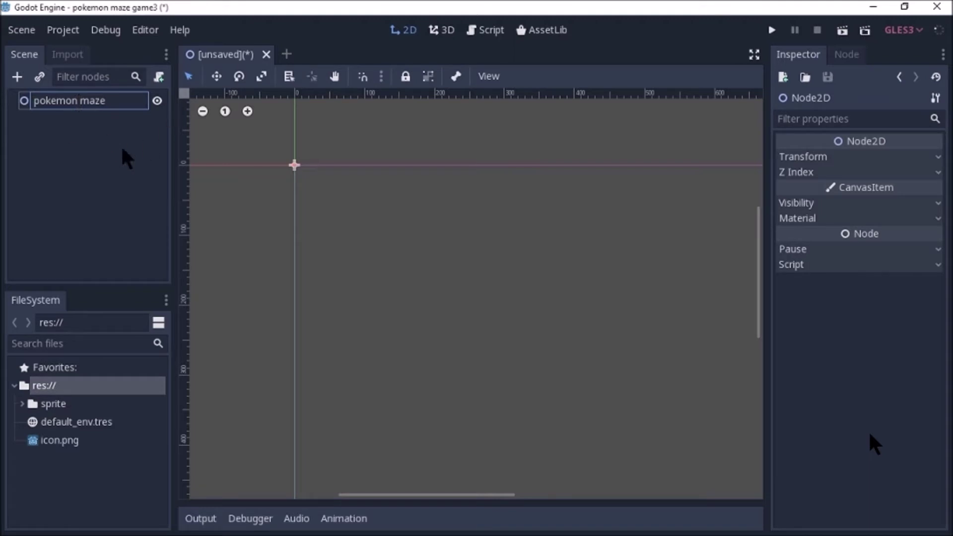
{"action": "left_click", "coordinate": [33, 152]}
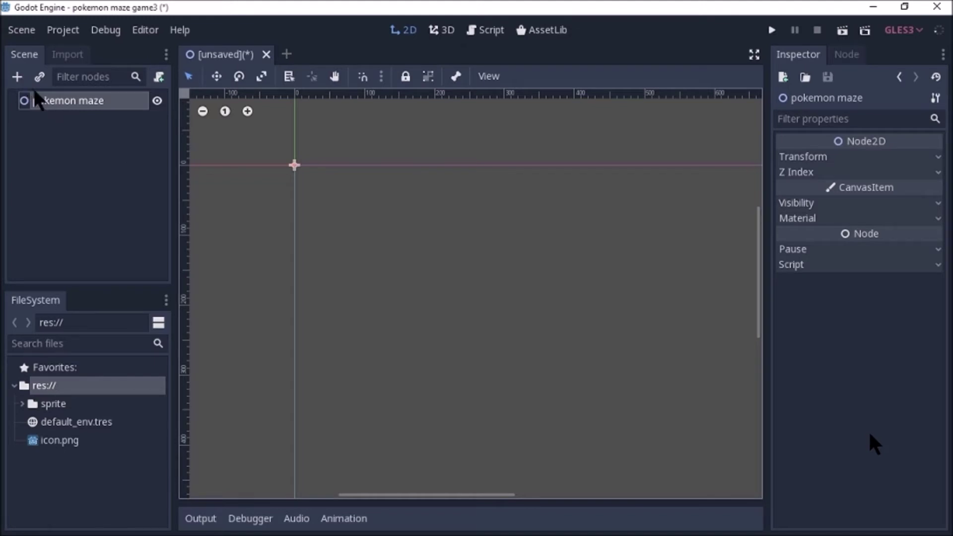
Add a Sprite child node under the pokemon maze root.
{"action": "left_click", "coordinate": [20, 78]}
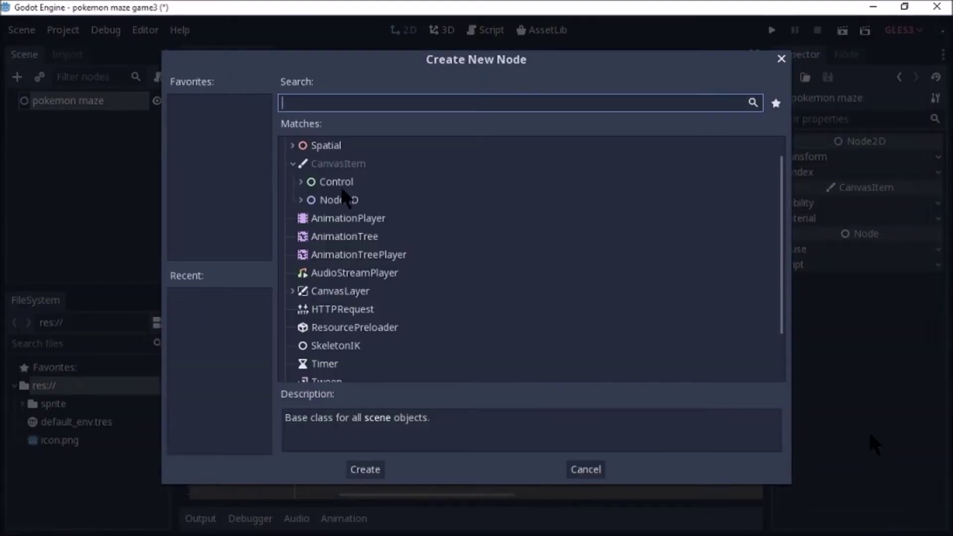
{"action": "type", "text": "s"}
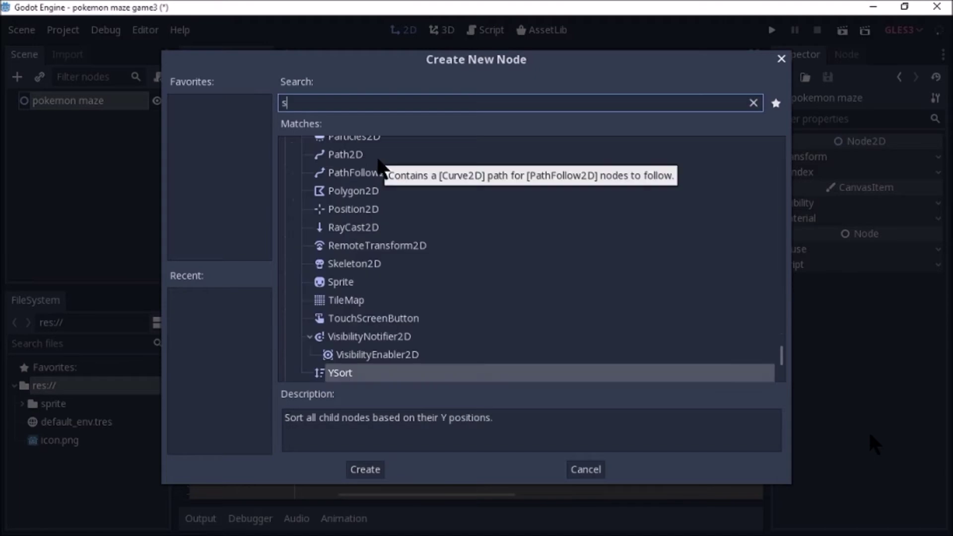
{"action": "type", "text": "pr"}
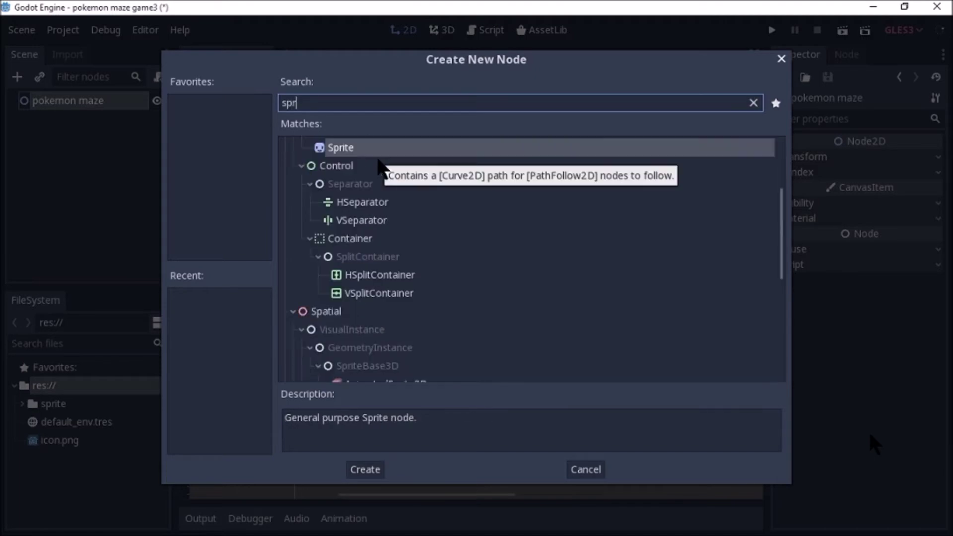
{"action": "double_click", "coordinate": [380, 147]}
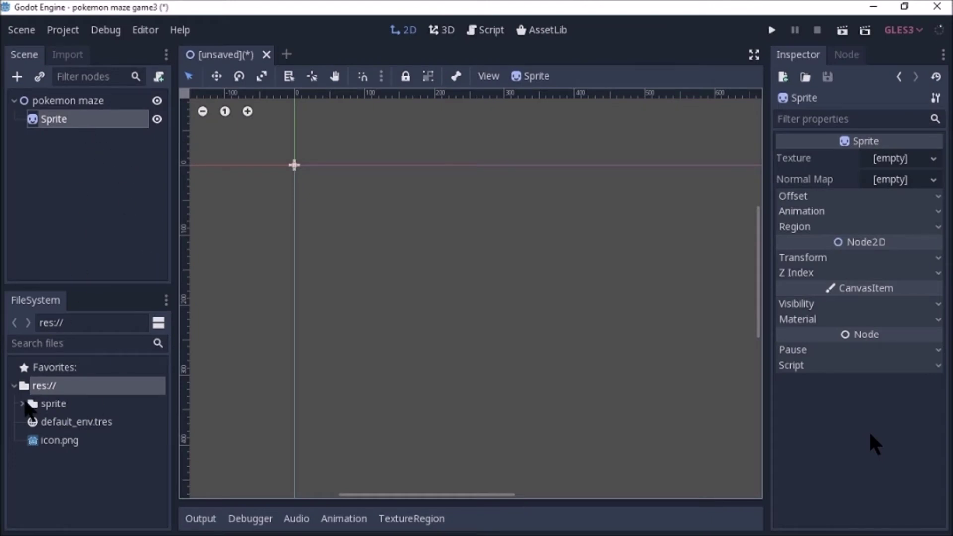
Assign the bamboo photo from the sprite folder as the Sprite's texture.
{"action": "left_click", "coordinate": [24, 403]}
{"action": "scroll", "coordinate": [70, 439], "scroll_direction": "down", "scroll_amount": 1}
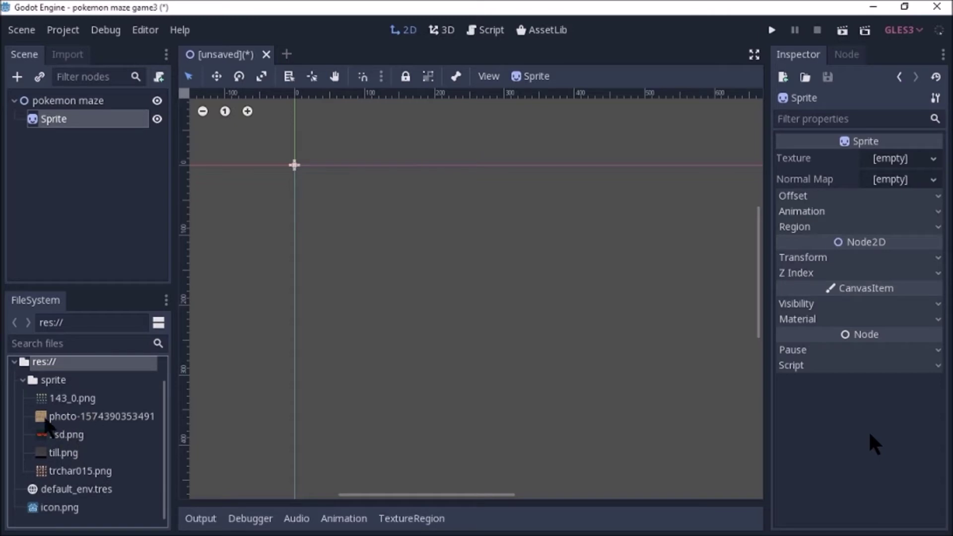
{"action": "left_click_drag", "start_coordinate": [45, 420], "coordinate": [539, 270]}
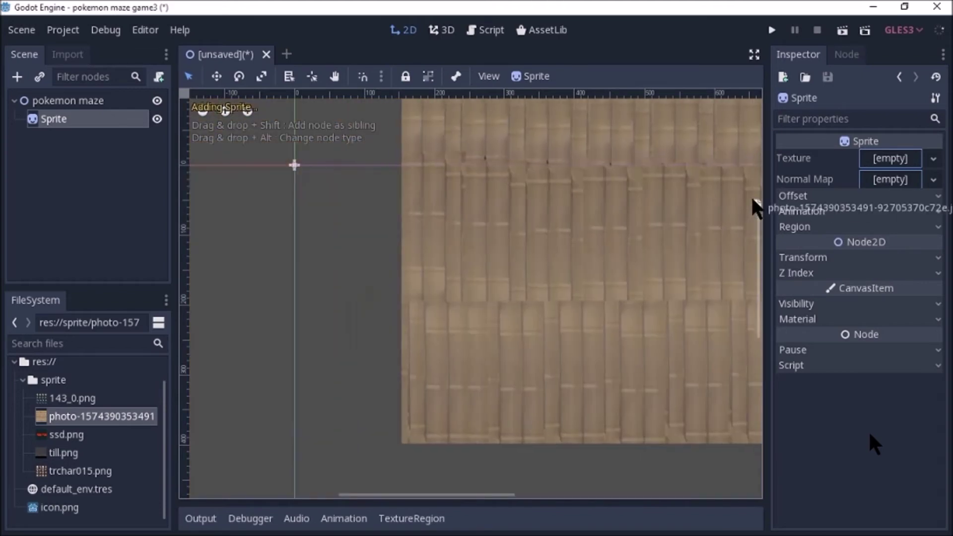
{"action": "left_click_drag", "start_coordinate": [539, 272], "coordinate": [891, 157]}
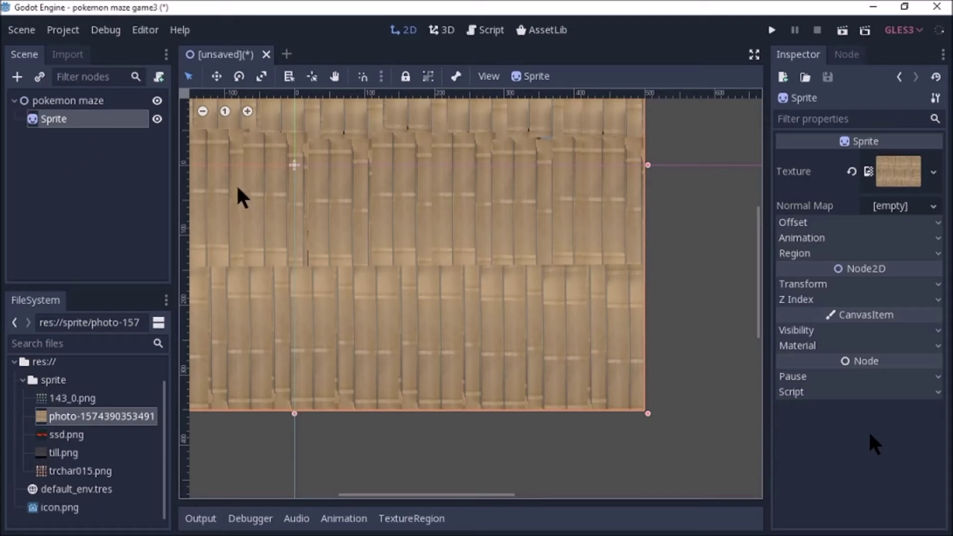
Drag the bamboo sprite roughly into position on the 2D canvas.
{"action": "scroll", "coordinate": [332, 163], "scroll_direction": "down", "scroll_amount": 2}
{"action": "scroll", "coordinate": [333, 164], "scroll_direction": "down", "scroll_amount": 3}
{"action": "scroll", "coordinate": [333, 164], "scroll_direction": "down", "scroll_amount": 4}
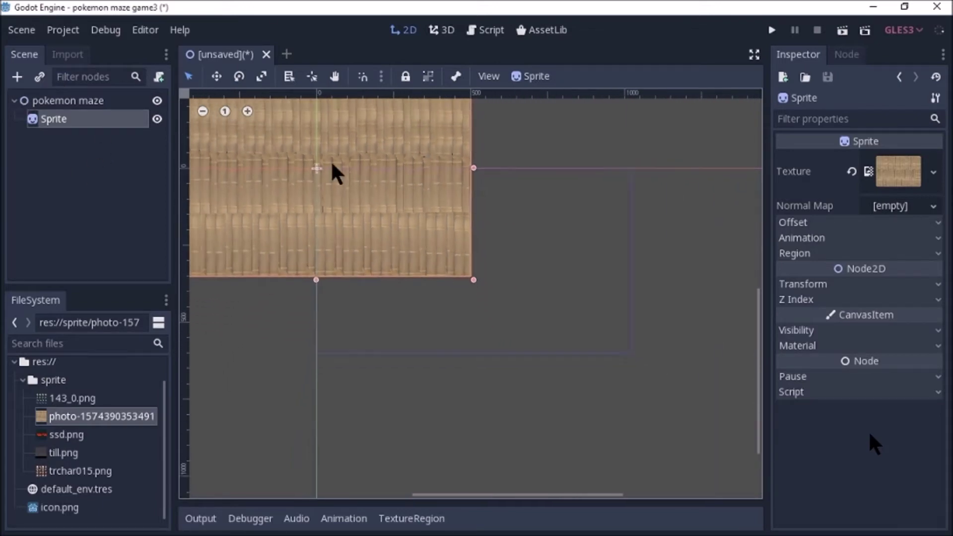
{"action": "scroll", "coordinate": [333, 164], "scroll_direction": "down", "scroll_amount": 1}
{"action": "left_click_drag", "start_coordinate": [315, 164], "coordinate": [457, 250]}
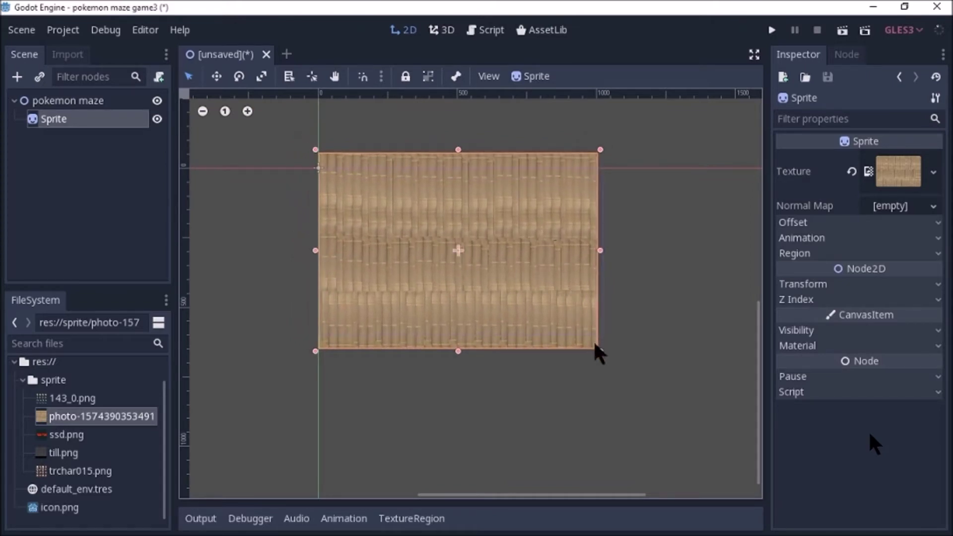
{"action": "left_click_drag", "start_coordinate": [594, 344], "coordinate": [597, 333]}
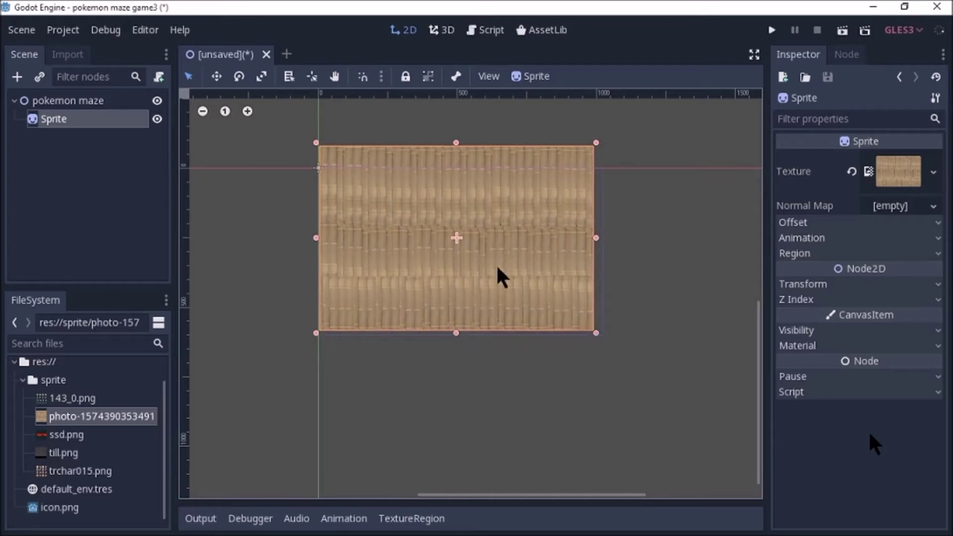
{"action": "left_click_drag", "start_coordinate": [458, 238], "coordinate": [455, 273]}
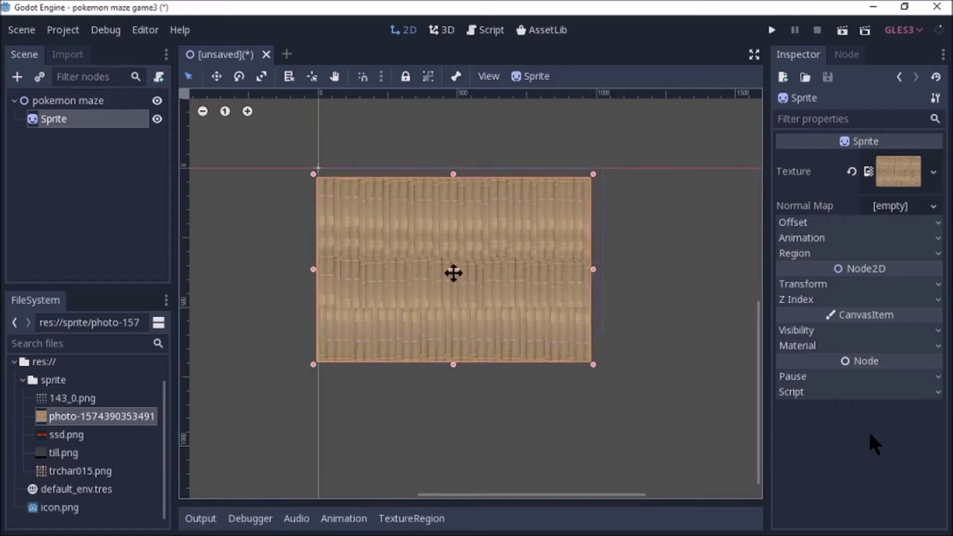
{"action": "left_click_drag", "start_coordinate": [455, 273], "coordinate": [465, 257]}
{"action": "scroll", "coordinate": [498, 306], "scroll_direction": "down", "scroll_amount": 1}
{"action": "scroll", "coordinate": [489, 344], "scroll_direction": "up", "scroll_amount": 2}
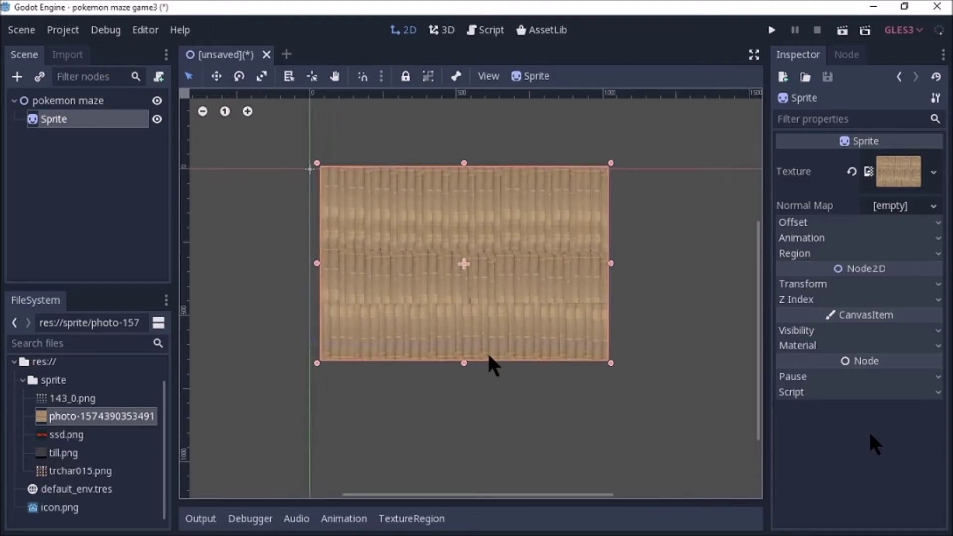
{"action": "scroll", "coordinate": [488, 347], "scroll_direction": "up", "scroll_amount": 2}
{"action": "scroll", "coordinate": [488, 347], "scroll_direction": "up", "scroll_amount": 4}
{"action": "scroll", "coordinate": [486, 350], "scroll_direction": "up", "scroll_amount": 1}
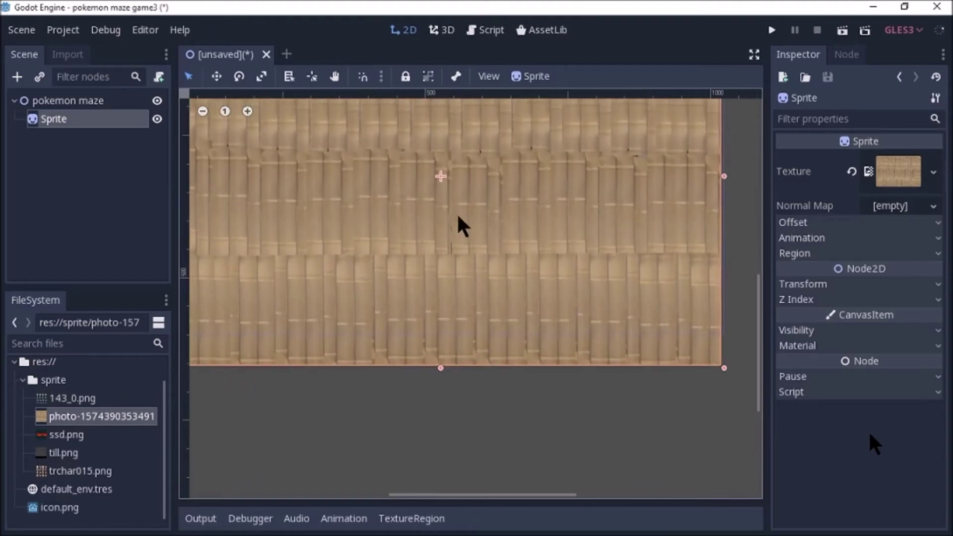
Align the sprite's top-left corner with the scene origin, then select the pokemon maze root.
{"action": "left_click_drag", "start_coordinate": [443, 170], "coordinate": [420, 121]}
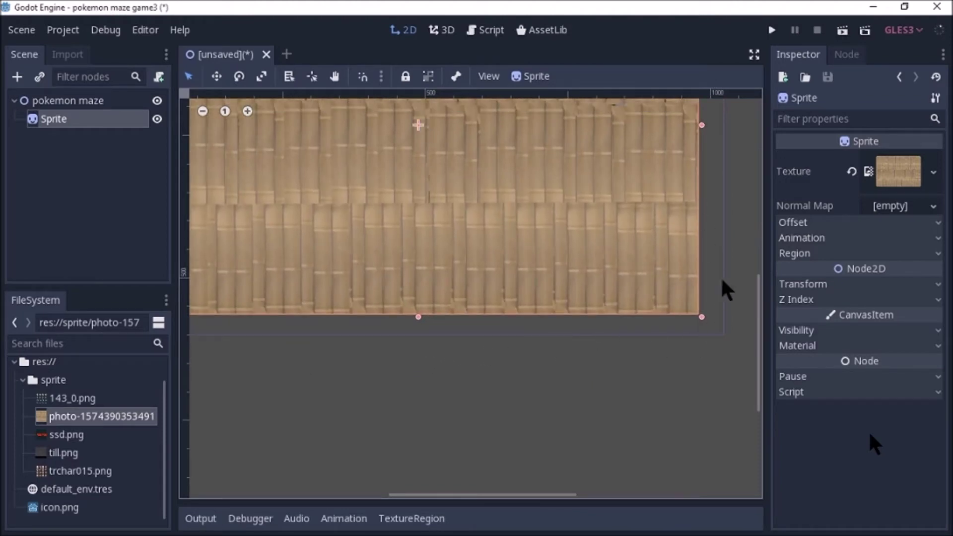
{"action": "left_click_drag", "start_coordinate": [416, 121], "coordinate": [444, 141]}
{"action": "scroll", "coordinate": [484, 205], "scroll_direction": "down", "scroll_amount": 1}
{"action": "scroll", "coordinate": [484, 205], "scroll_direction": "down", "scroll_amount": 1}
{"action": "scroll", "coordinate": [484, 206], "scroll_direction": "down", "scroll_amount": 1}
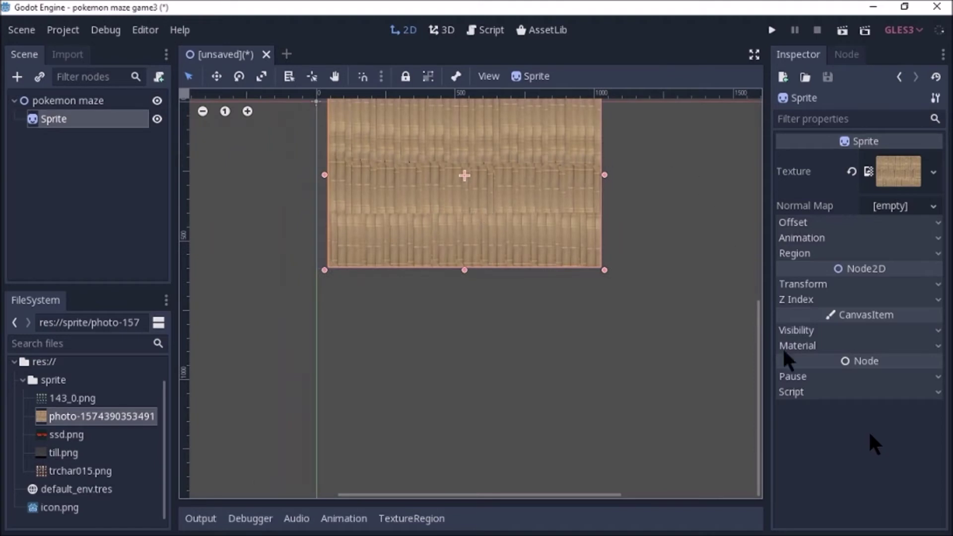
{"action": "mouse_move", "coordinate": [759, 356]}
{"action": "left_mouse_down"}
{"action": "mouse_move", "coordinate": [760, 271]}
{"action": "mouse_move", "coordinate": [652, 204]}
{"action": "left_mouse_up"}
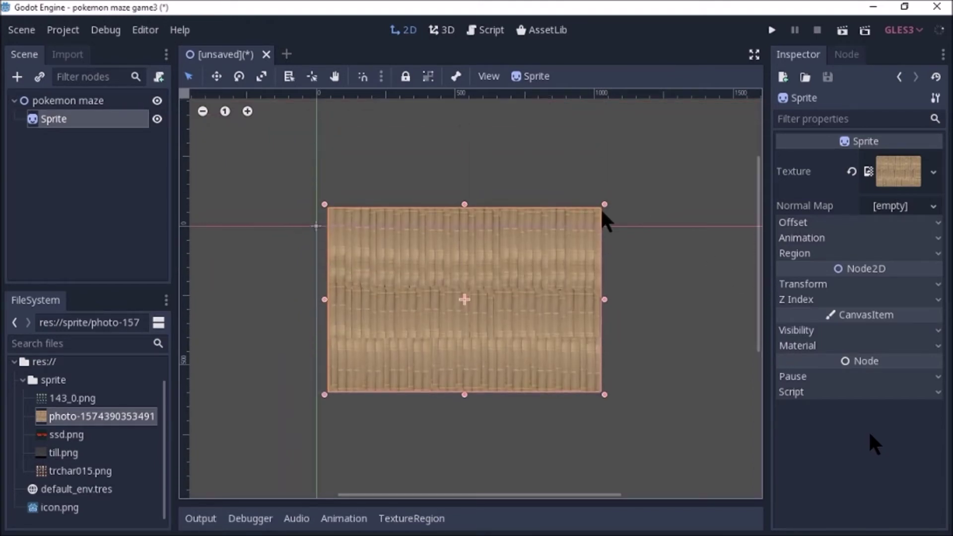
{"action": "left_click_drag", "start_coordinate": [325, 204], "coordinate": [315, 224]}
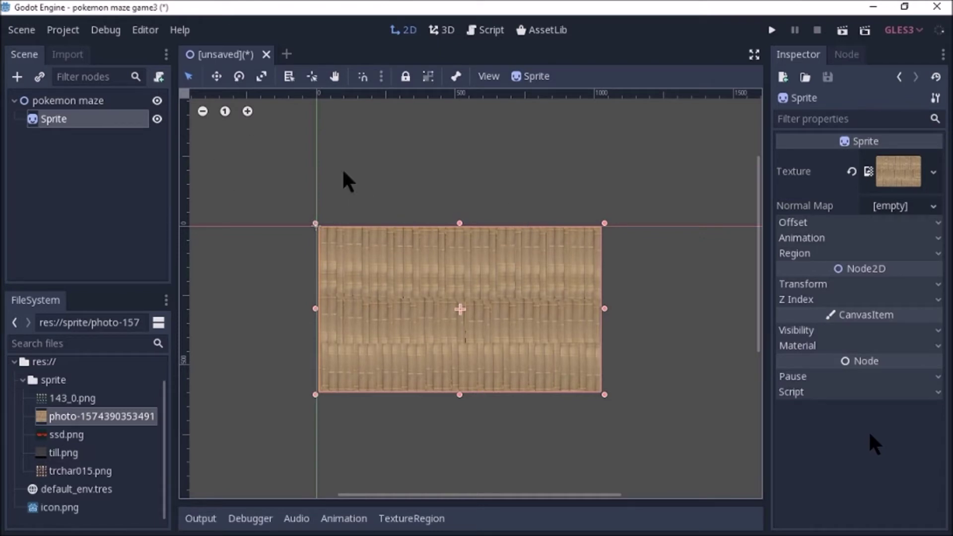
{"action": "left_click", "coordinate": [76, 97]}
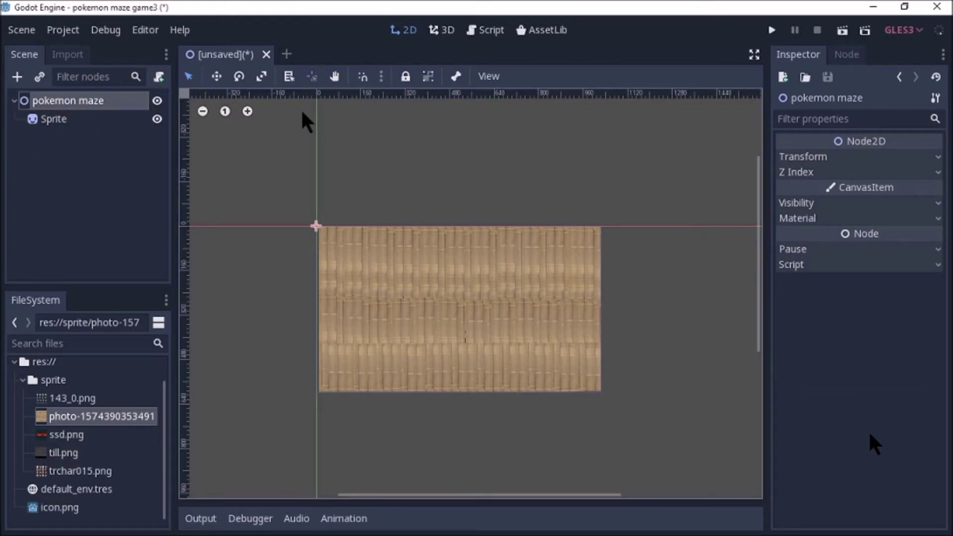
Create a folder named scn and save the scene in it as pokemon maze.tscn.
{"action": "key", "text": "ctrl+s"}
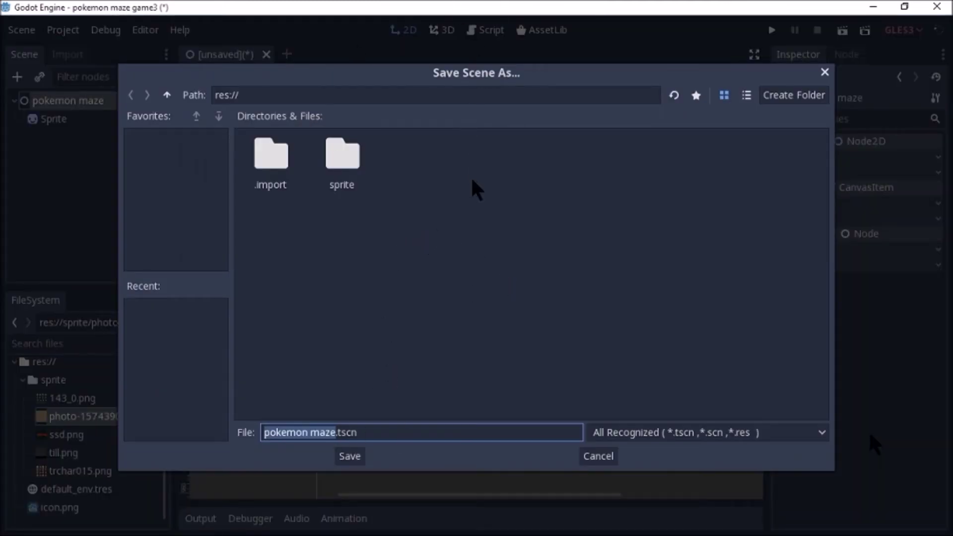
{"action": "left_click", "coordinate": [814, 94]}
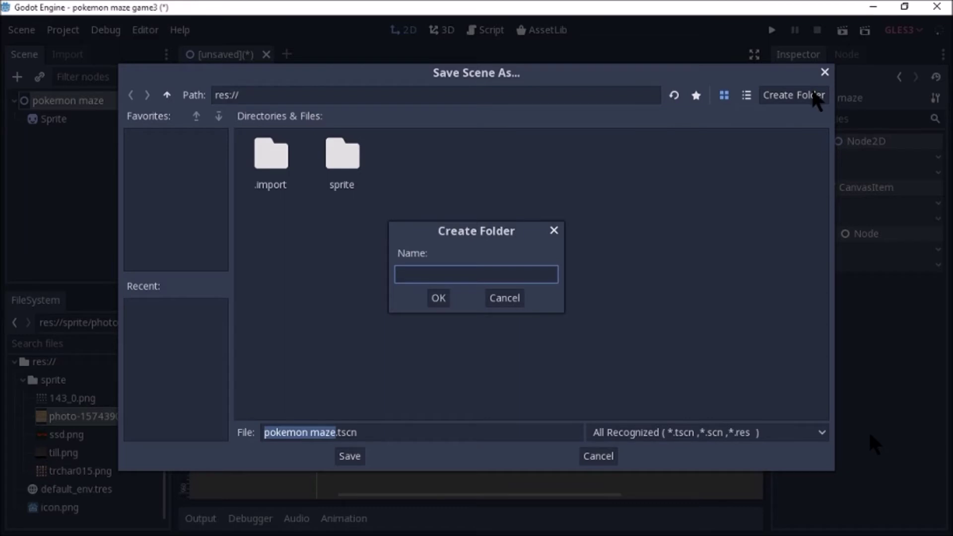
{"action": "type", "text": "s"}
{"action": "type", "text": "cn"}
{"action": "key", "text": "Return"}
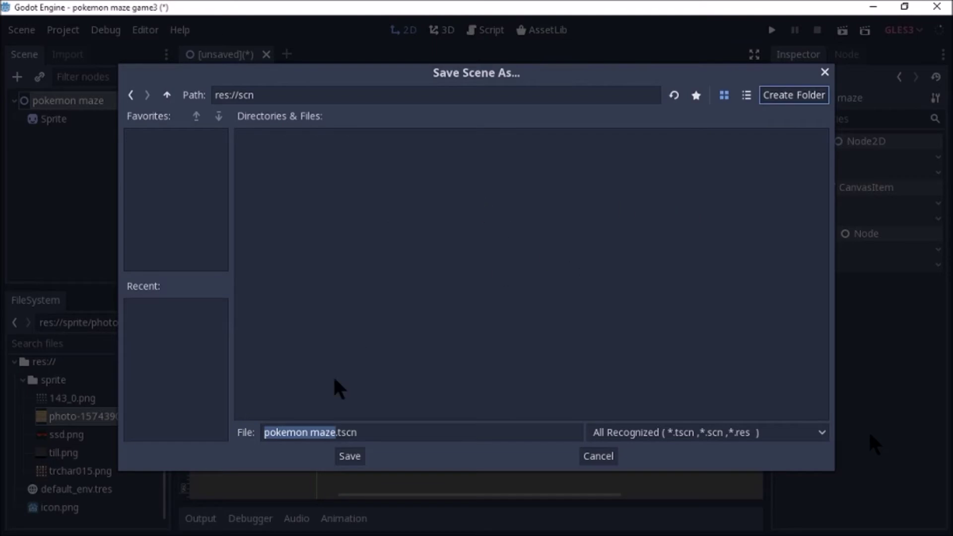
{"action": "left_click", "coordinate": [359, 452]}
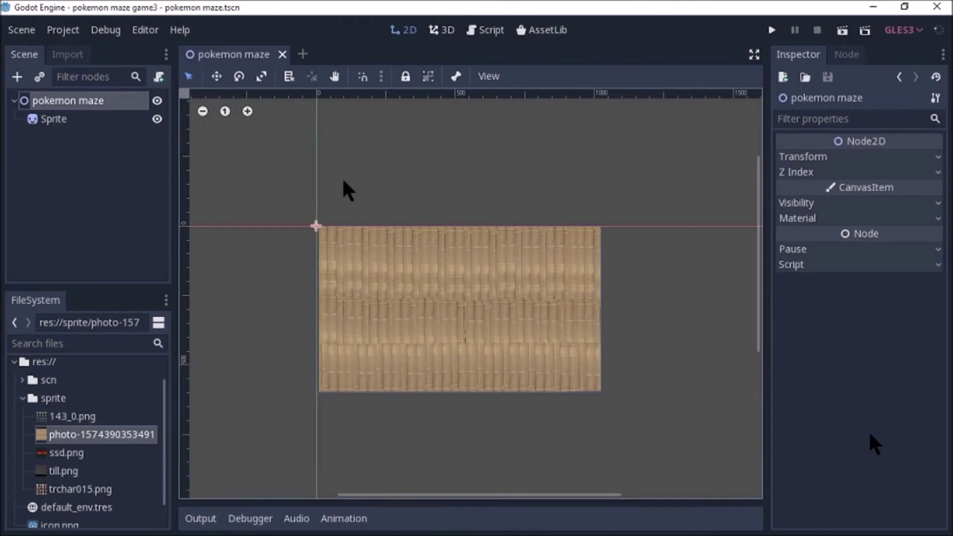
Run the game with pokemon maze.tscn as main scene, close it, and open a new scene tab.
{"action": "left_click", "coordinate": [771, 31]}
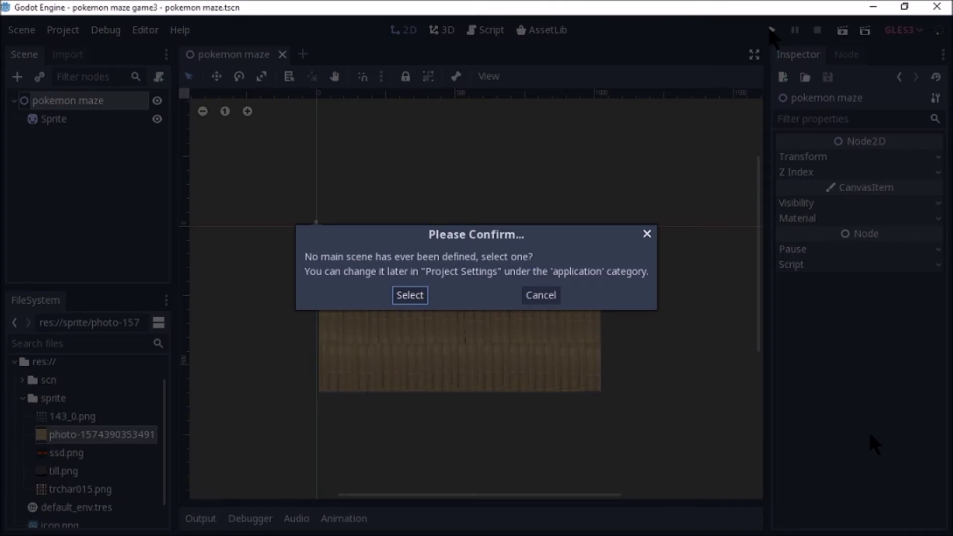
{"action": "key", "text": "Return"}
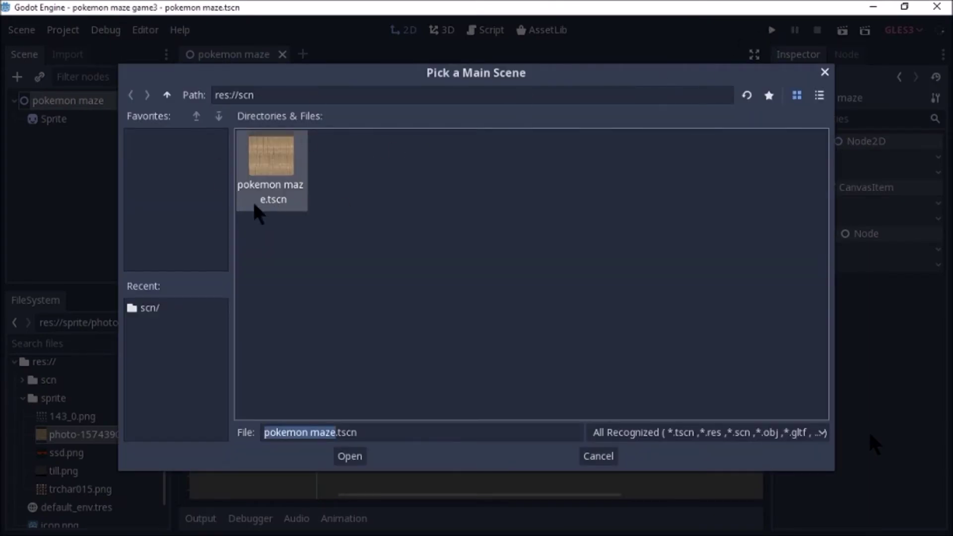
{"action": "left_click", "coordinate": [350, 462]}
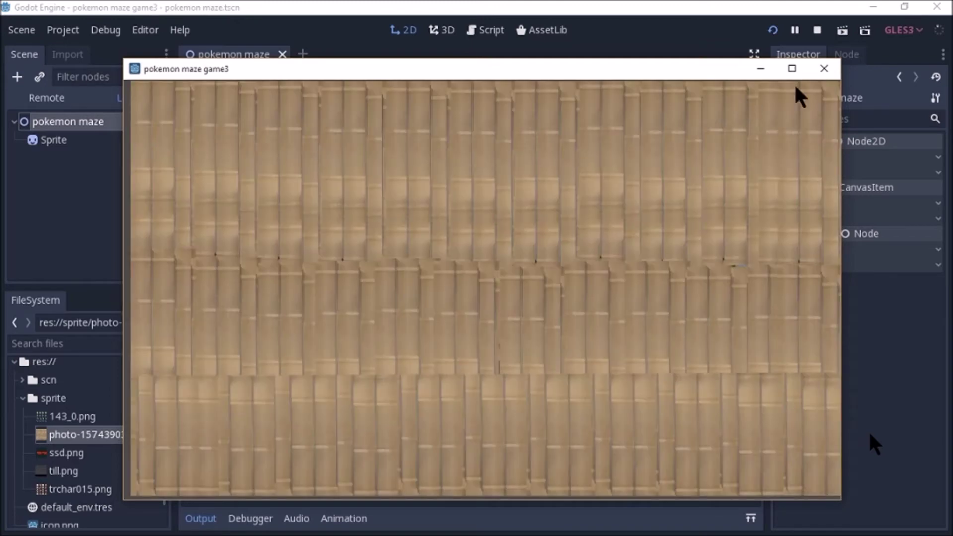
{"action": "left_click", "coordinate": [819, 68]}
{"action": "left_click", "coordinate": [771, 30]}
{"action": "left_click", "coordinate": [824, 69]}
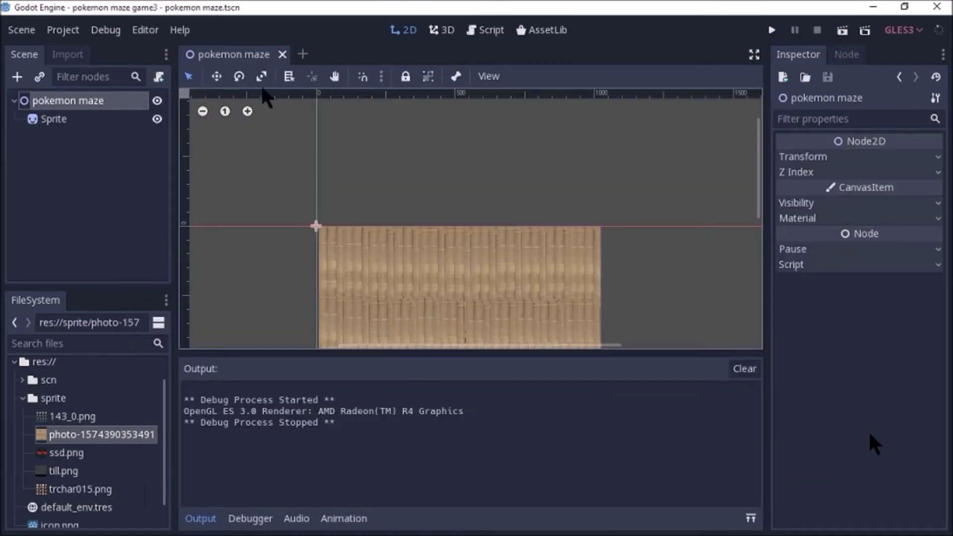
{"action": "left_click", "coordinate": [303, 54]}
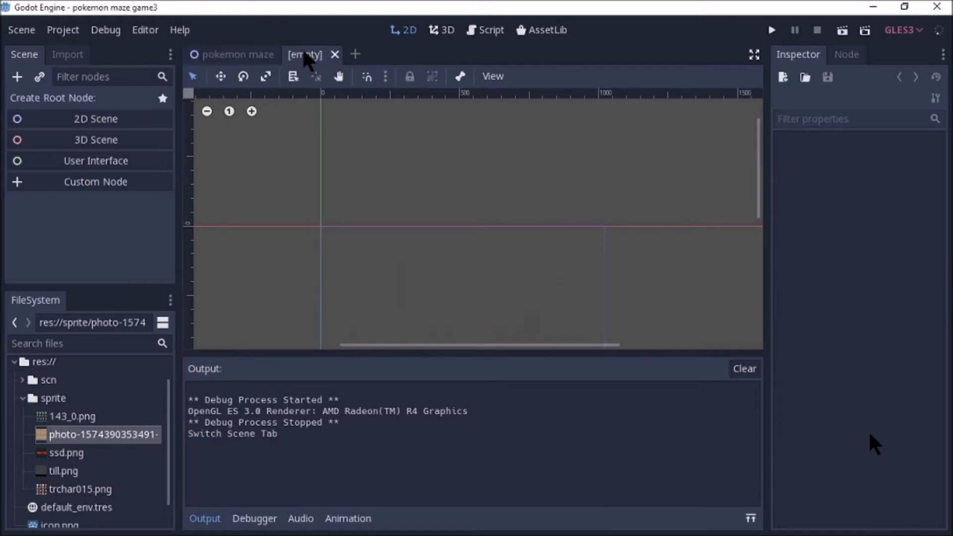
Create a Node2D root renamed 'tile', then begin adding a child node under it.
{"action": "left_click", "coordinate": [106, 121]}
{"action": "left_click", "coordinate": [97, 98]}
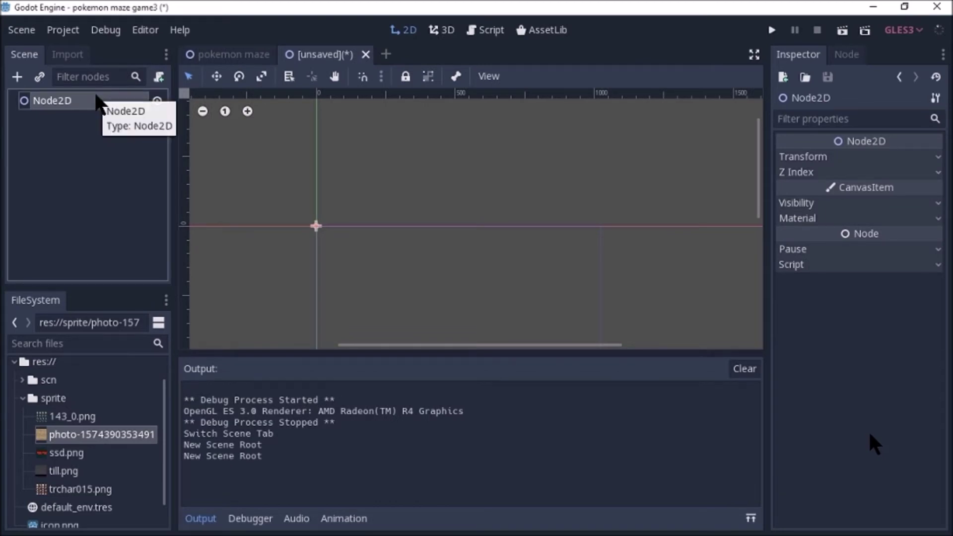
{"action": "double_click", "coordinate": [97, 98]}
{"action": "key", "text": "BackSpace"}
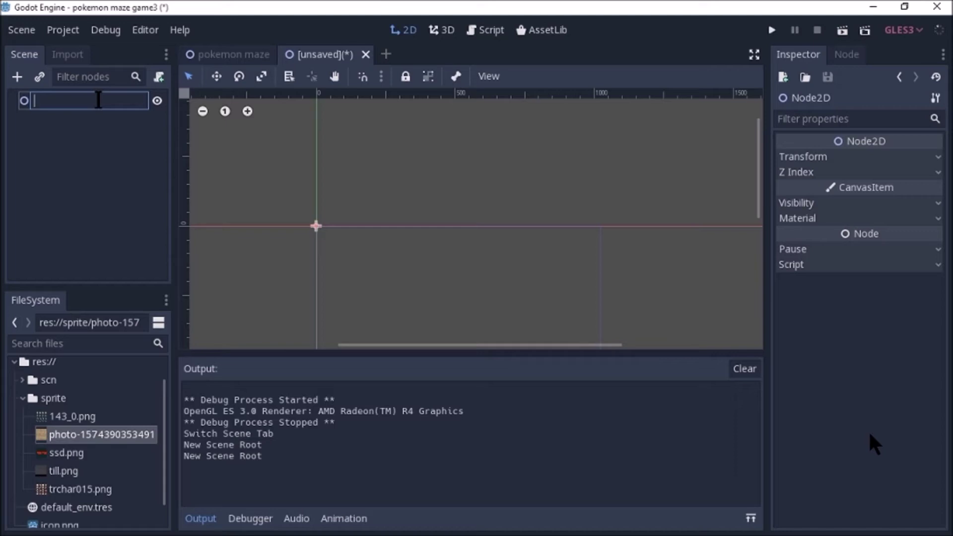
{"action": "type", "text": "tile"}
{"action": "left_click", "coordinate": [100, 132]}
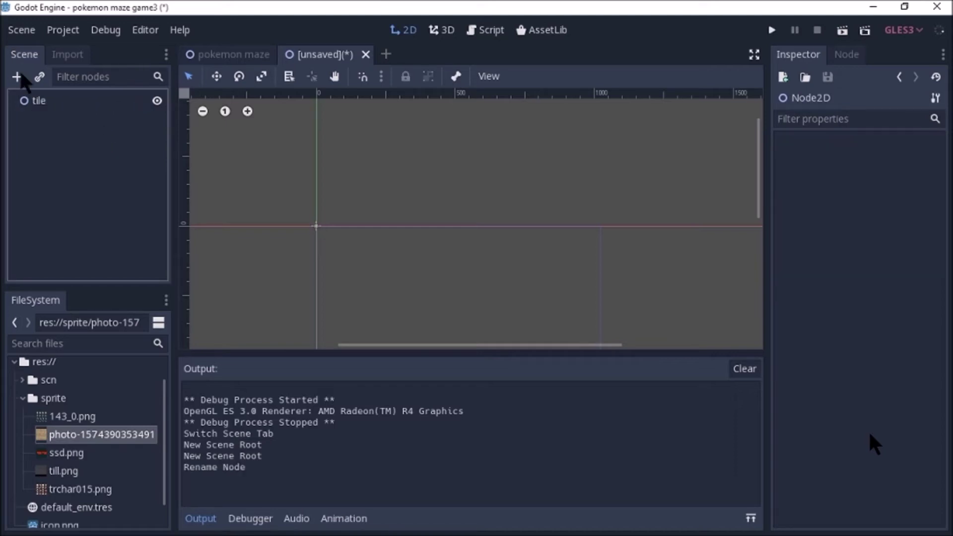
{"action": "left_click", "coordinate": [51, 100]}
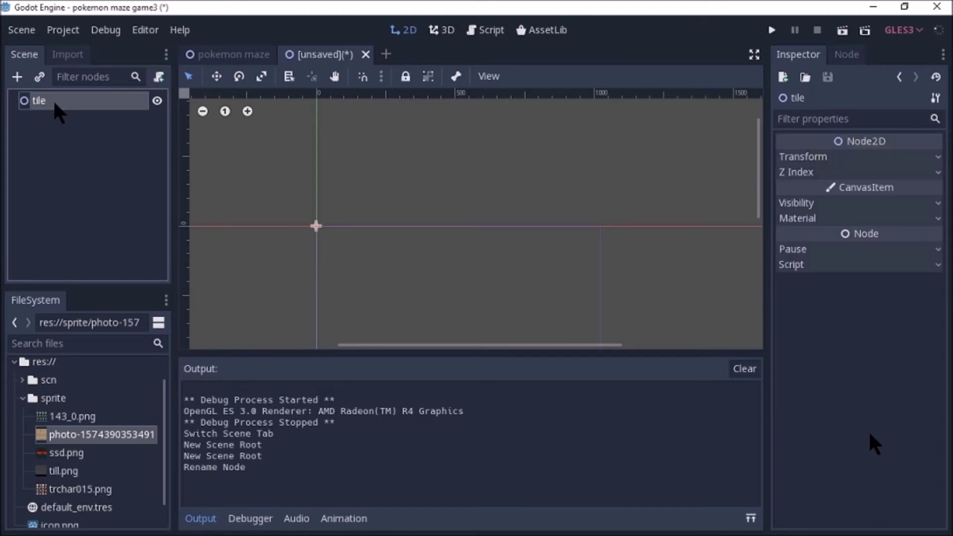
{"action": "left_click", "coordinate": [18, 78]}
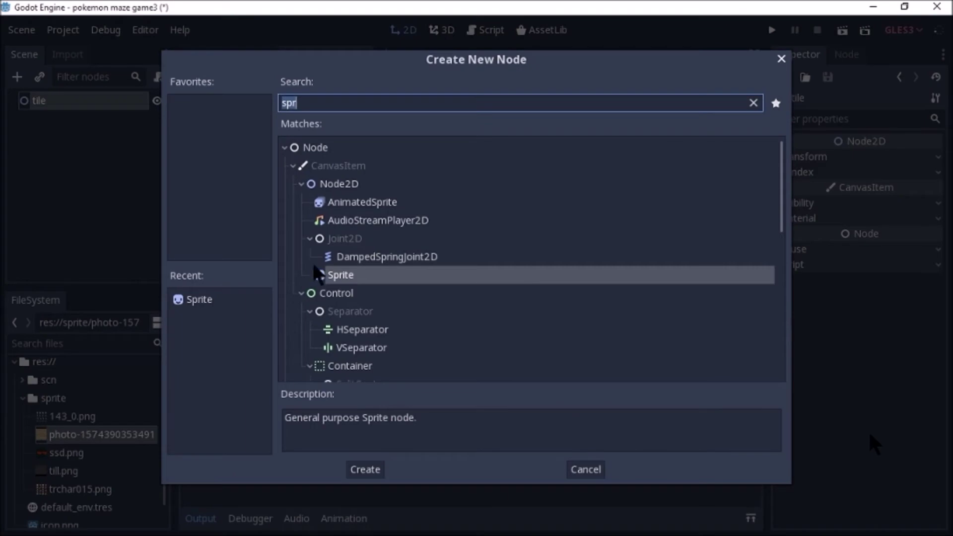
Add a Sprite under tile, then a StaticBody2D under the Sprite.
{"action": "double_click", "coordinate": [220, 295]}
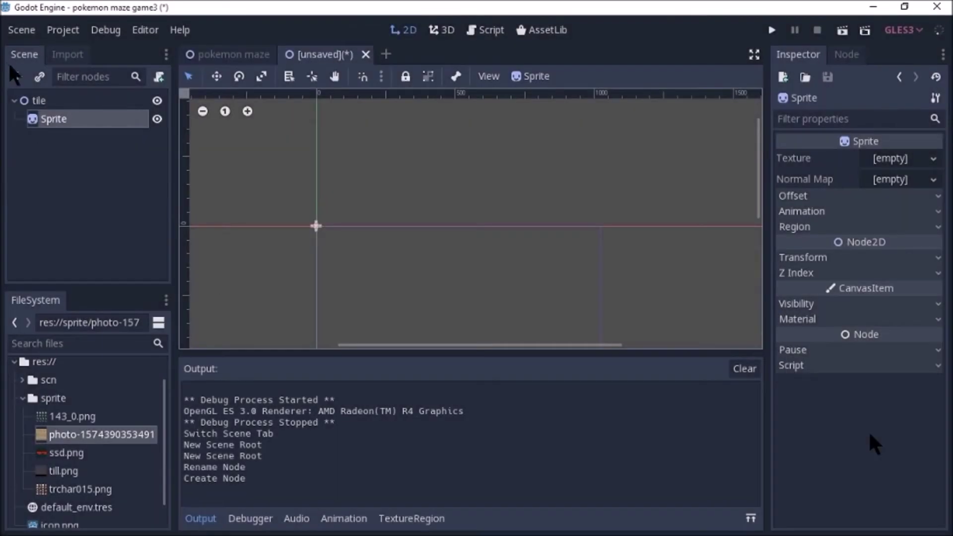
{"action": "left_click", "coordinate": [17, 79]}
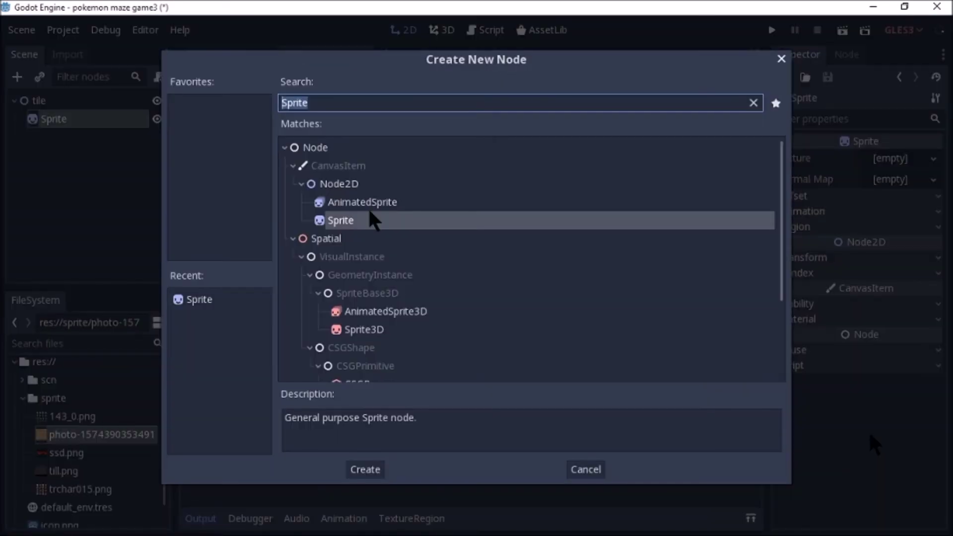
{"action": "scroll", "coordinate": [369, 216], "scroll_direction": "down", "scroll_amount": 2}
{"action": "scroll", "coordinate": [372, 219], "scroll_direction": "down", "scroll_amount": 1}
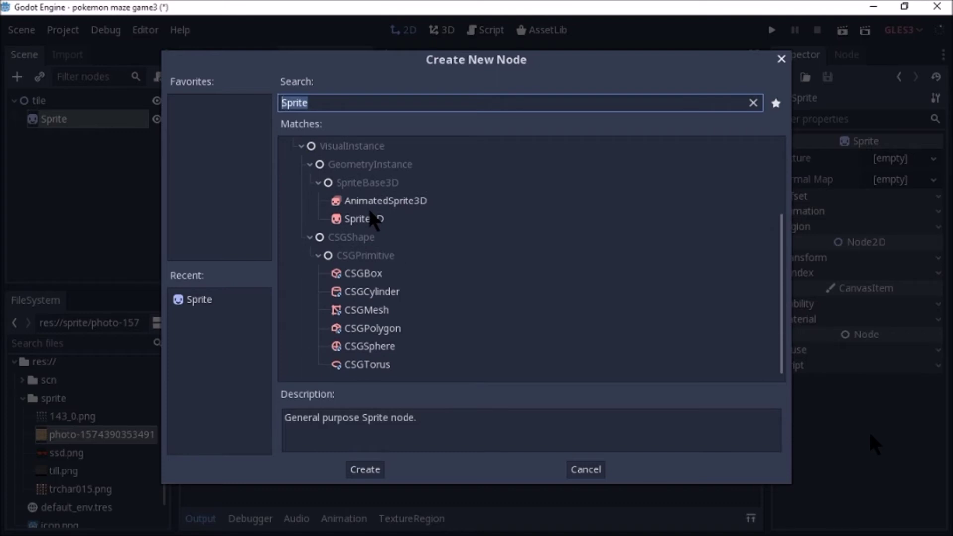
{"action": "scroll", "coordinate": [371, 218], "scroll_direction": "up", "scroll_amount": 2}
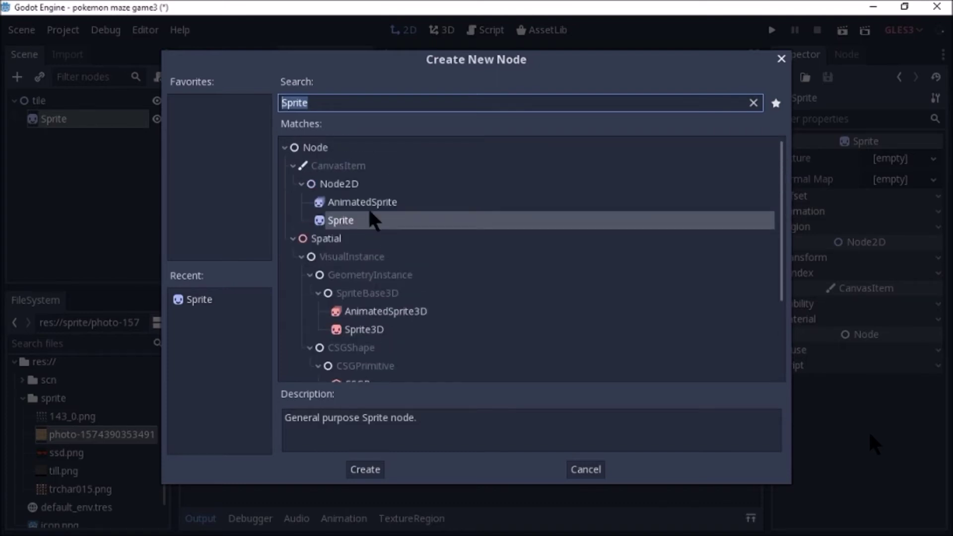
{"action": "scroll", "coordinate": [370, 218], "scroll_direction": "down", "scroll_amount": 3}
{"action": "scroll", "coordinate": [370, 213], "scroll_direction": "up", "scroll_amount": 3}
{"action": "key", "text": "BackSpace"}
{"action": "type", "text": "s"}
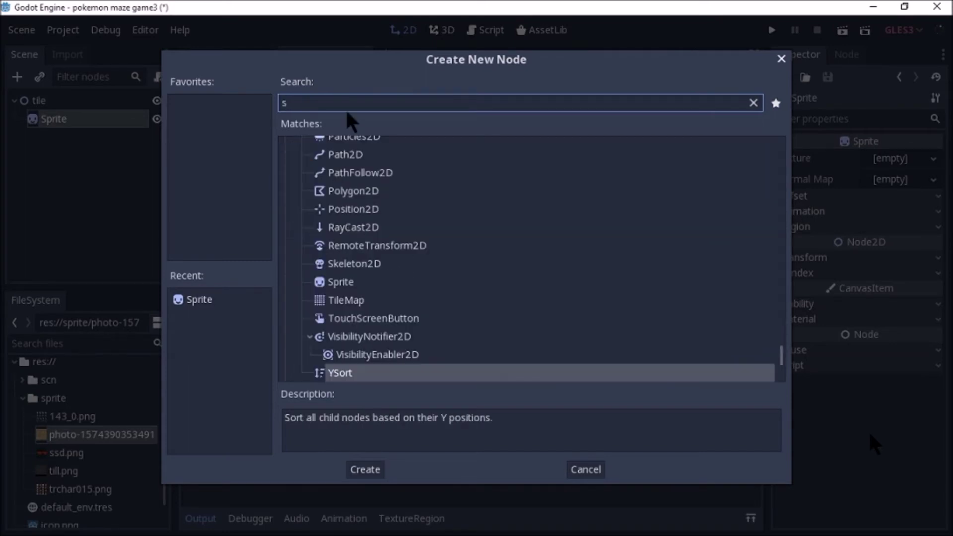
{"action": "type", "text": "at"}
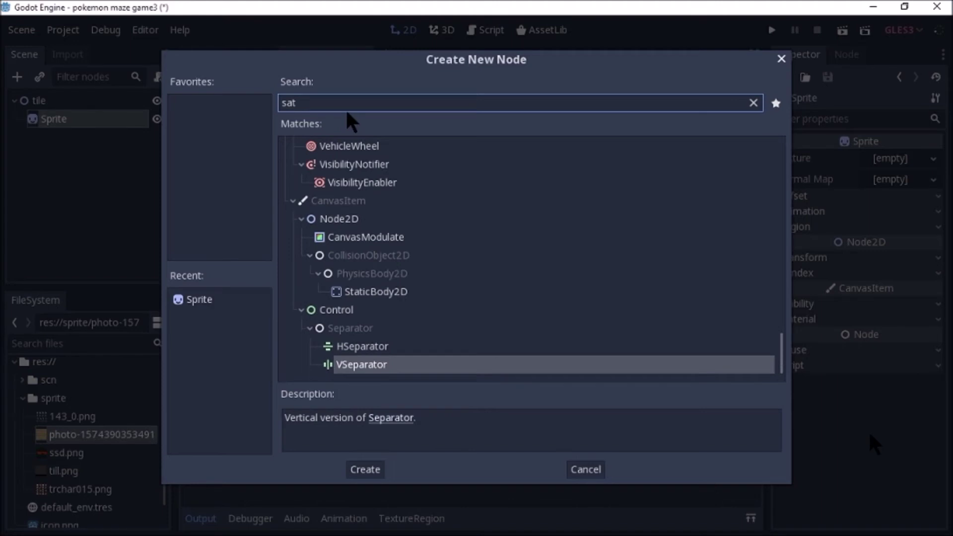
{"action": "key", "text": "BackSpace"}
{"action": "key", "text": "BackSpace"}
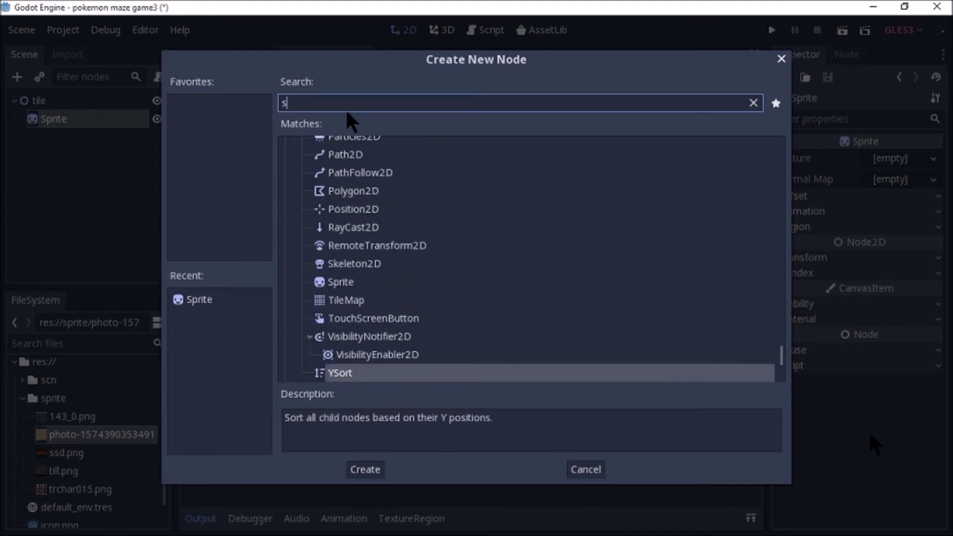
{"action": "type", "text": "ta"}
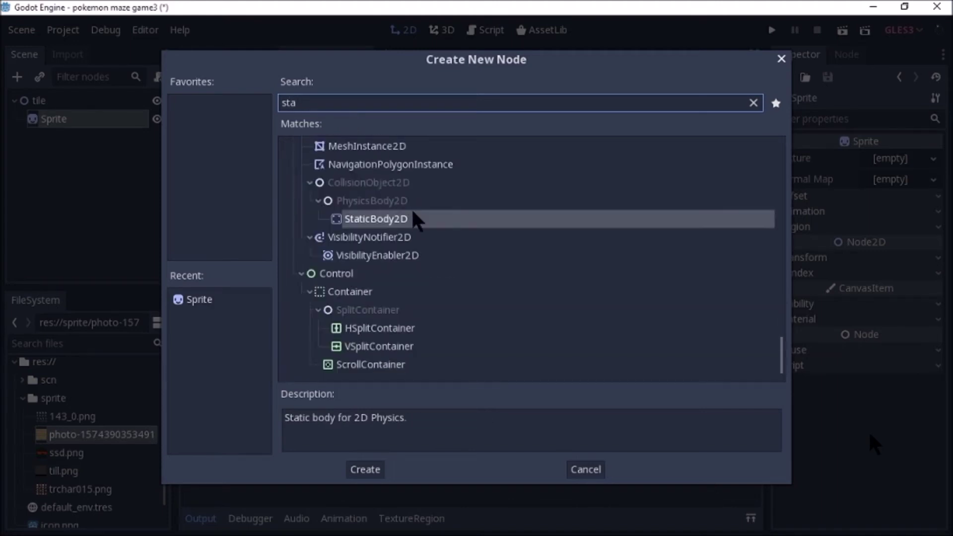
{"action": "double_click", "coordinate": [412, 219]}
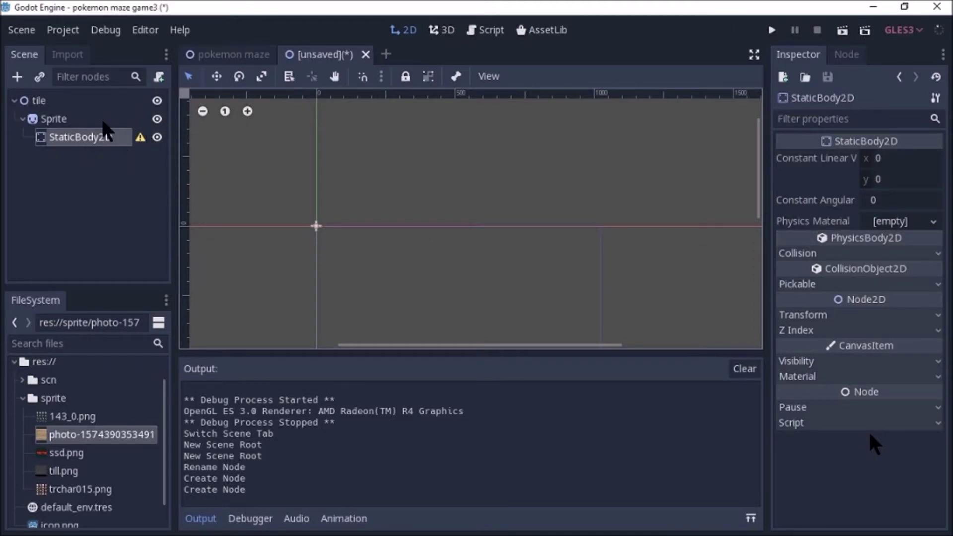
Add a CollisionShape2D as a child of the StaticBody2D.
{"action": "left_click", "coordinate": [17, 77]}
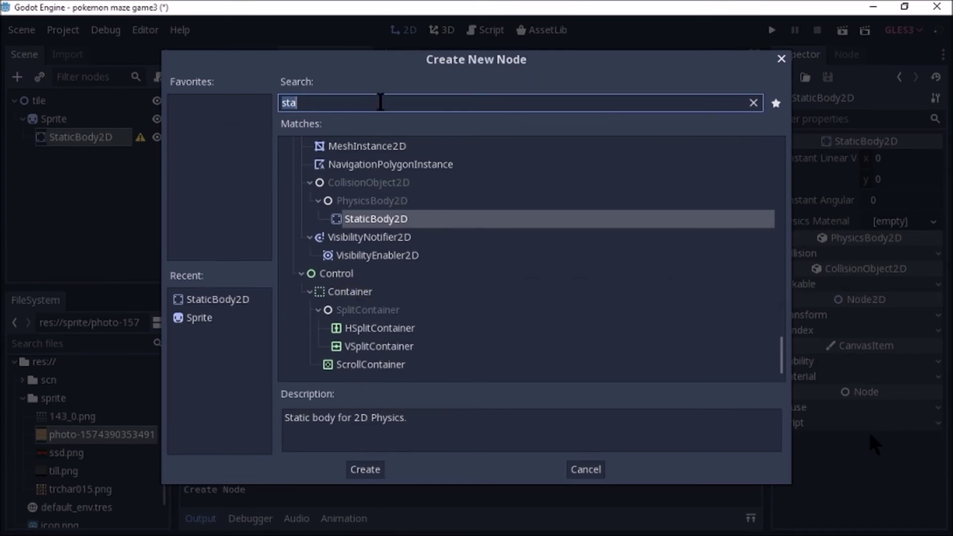
{"action": "key", "text": "BackSpace"}
{"action": "type", "text": "c"}
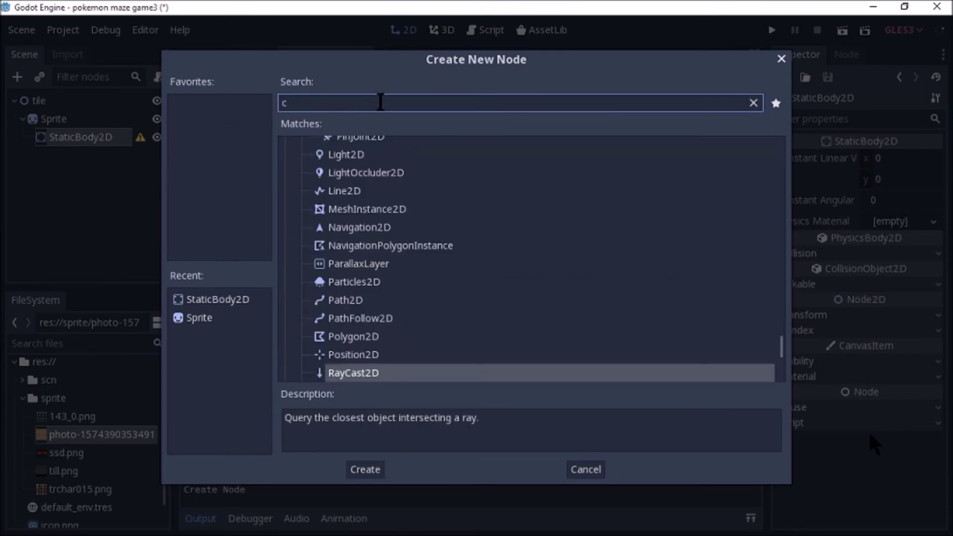
{"action": "type", "text": "ol"}
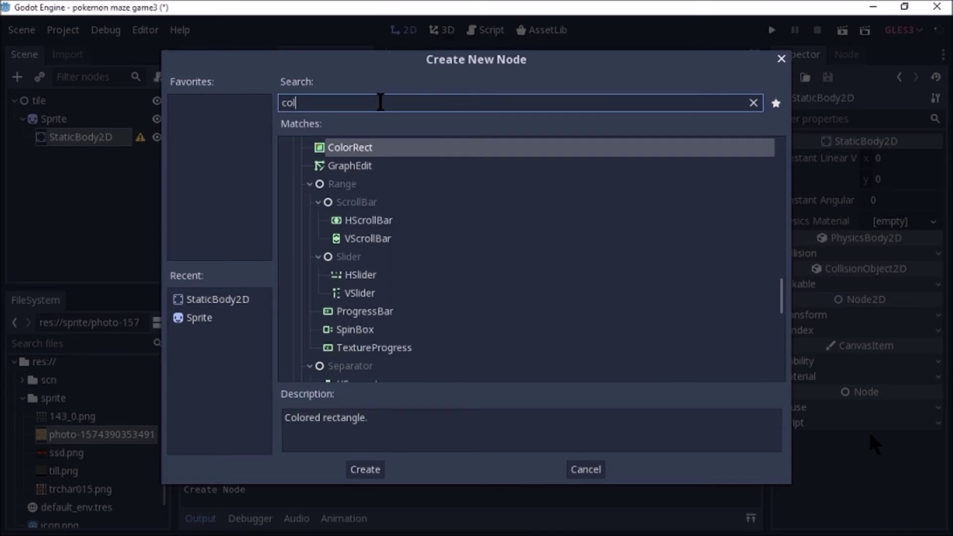
{"action": "type", "text": "l"}
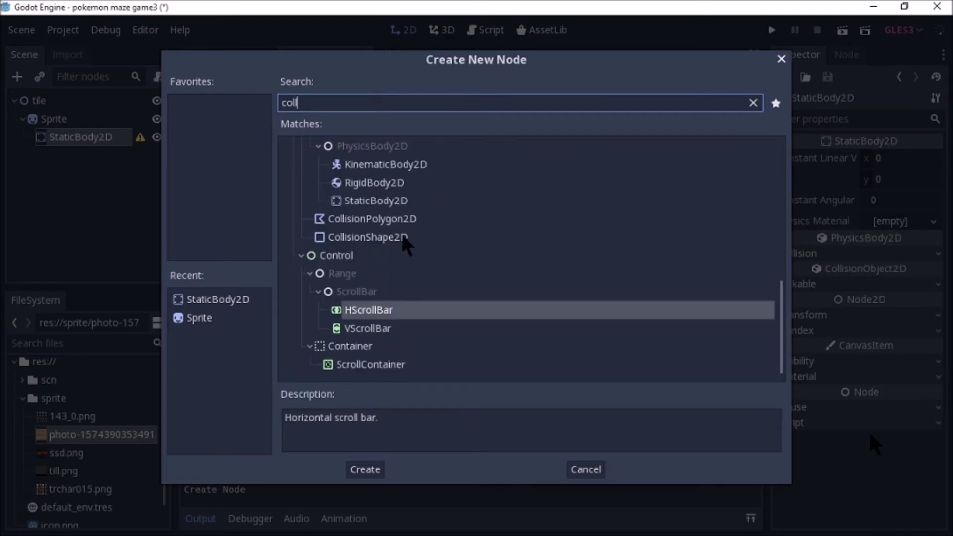
{"action": "left_click", "coordinate": [402, 237]}
{"action": "double_click", "coordinate": [402, 237]}
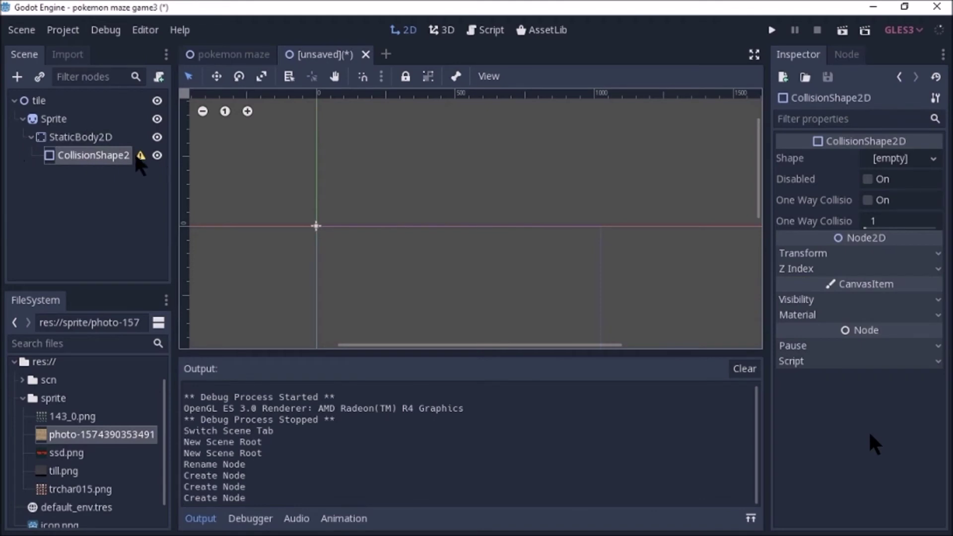
Assign a new RectangleShape2D as the CollisionShape2D's shape.
{"action": "left_click_drag", "start_coordinate": [141, 157], "coordinate": [137, 158]}
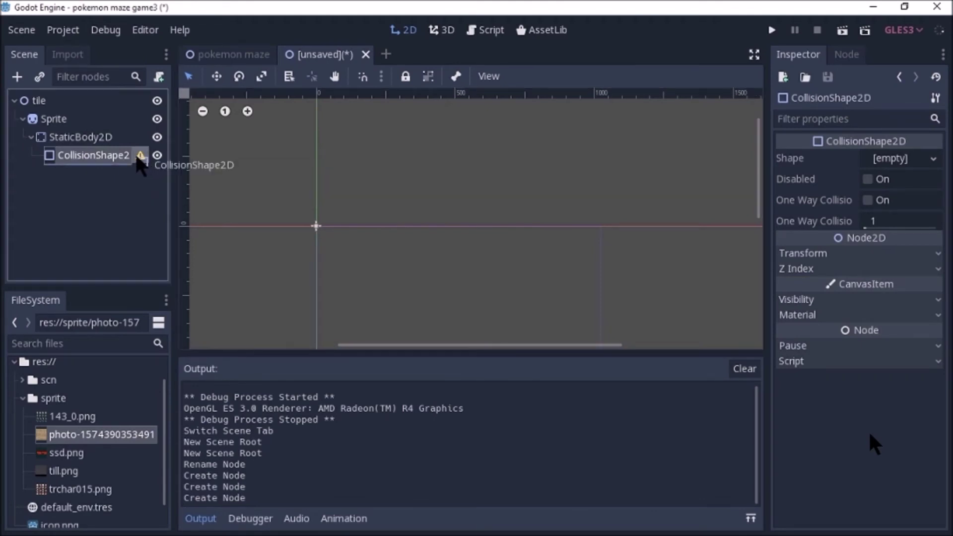
{"action": "left_click", "coordinate": [916, 153]}
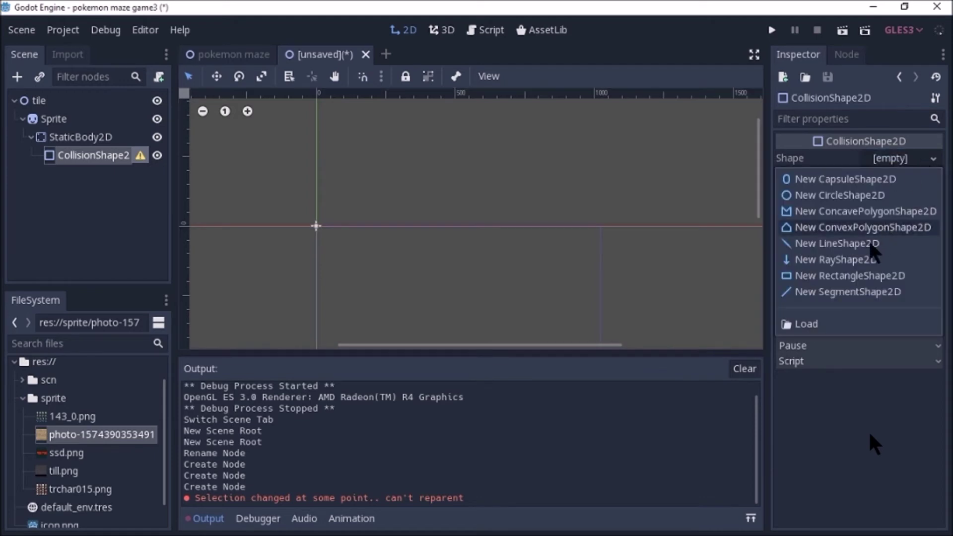
{"action": "left_click", "coordinate": [856, 275]}
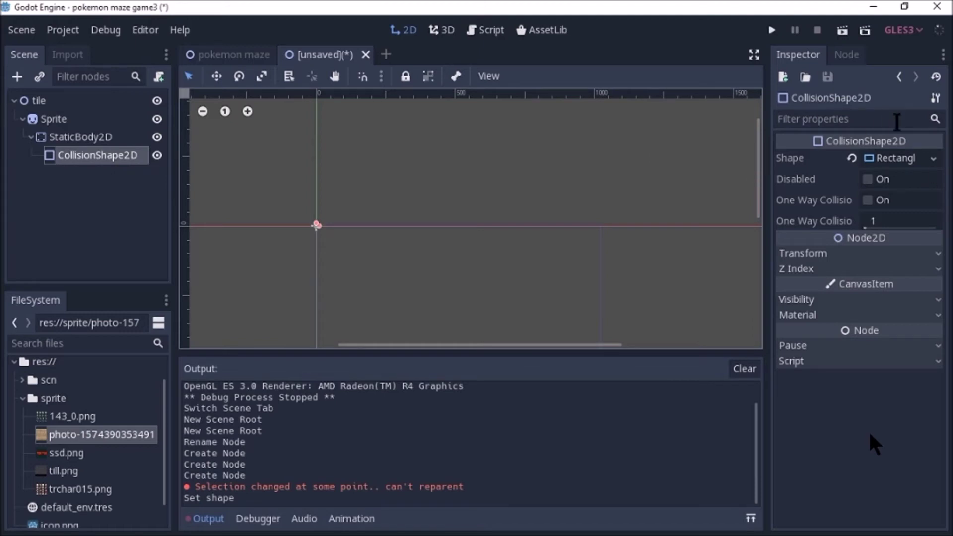
Set the rectangle shape's extents to x 16 and y 16.
{"action": "left_click", "coordinate": [920, 153]}
{"action": "left_click", "coordinate": [905, 180]}
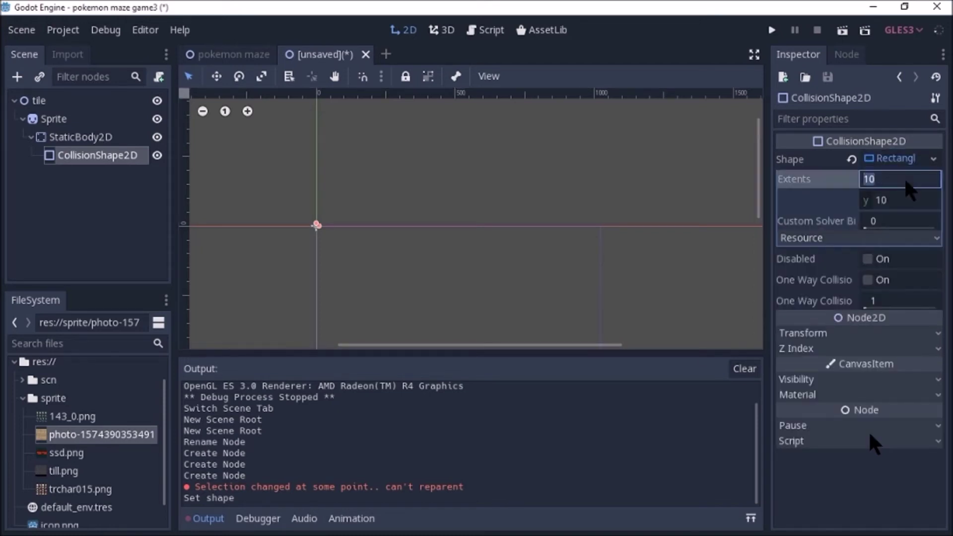
{"action": "key", "text": "BackSpace"}
{"action": "type", "text": "16"}
{"action": "left_click", "coordinate": [899, 198]}
{"action": "key", "text": "BackSpace"}
{"action": "type", "text": "16"}
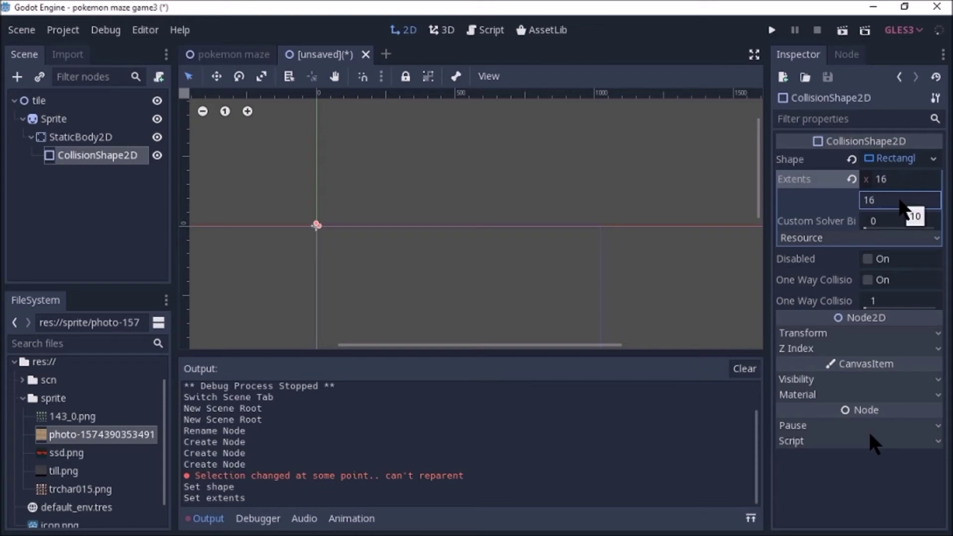
{"action": "left_click", "coordinate": [461, 204]}
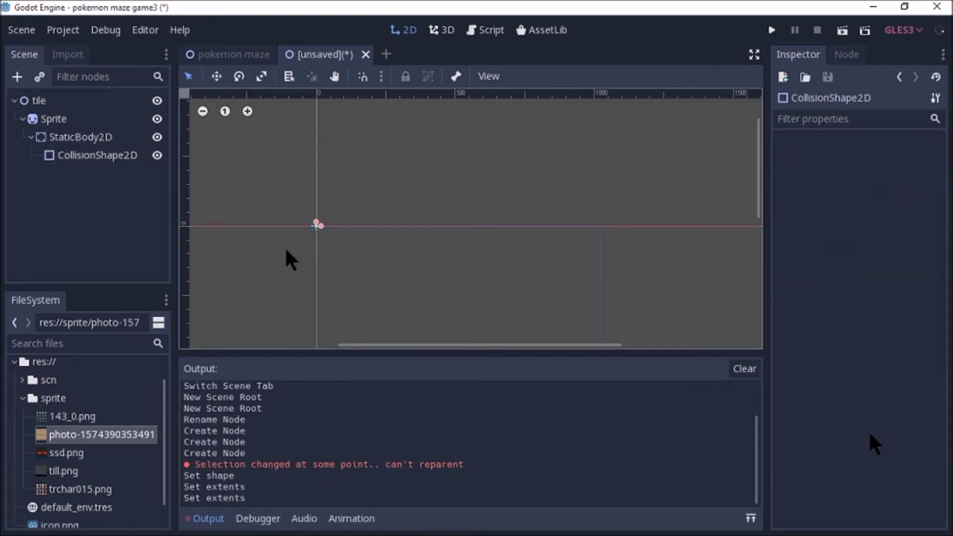
{"action": "scroll", "coordinate": [266, 193], "scroll_direction": "up", "scroll_amount": 3}
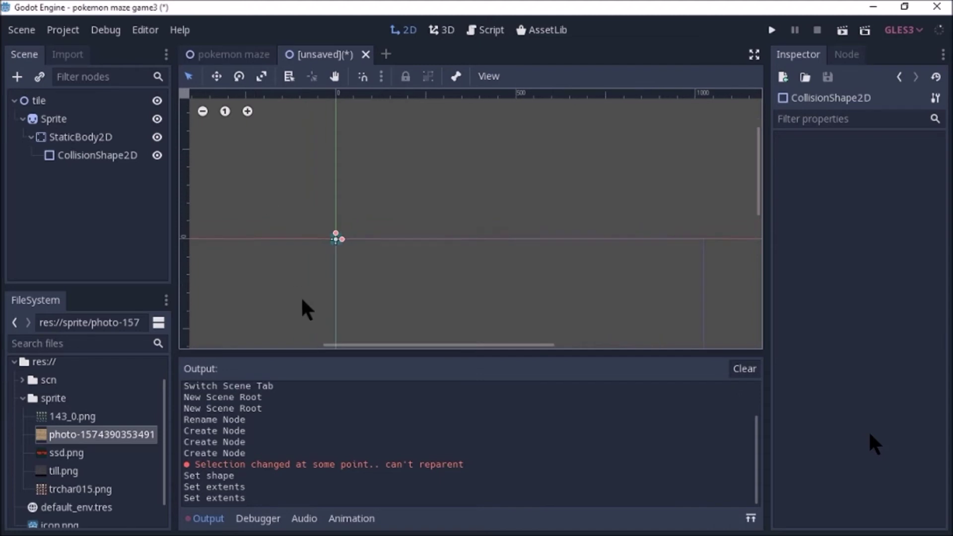
{"action": "scroll", "coordinate": [364, 234], "scroll_direction": "up", "scroll_amount": 5}
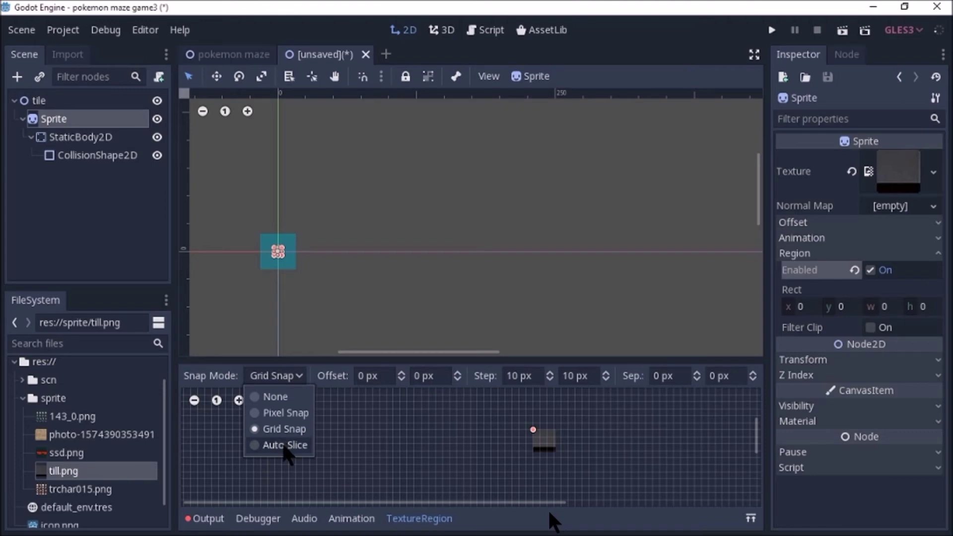
Auto-slice till.png and use its single 32×32 tile as the Sprite's region.
{"action": "left_click", "coordinate": [286, 448]}
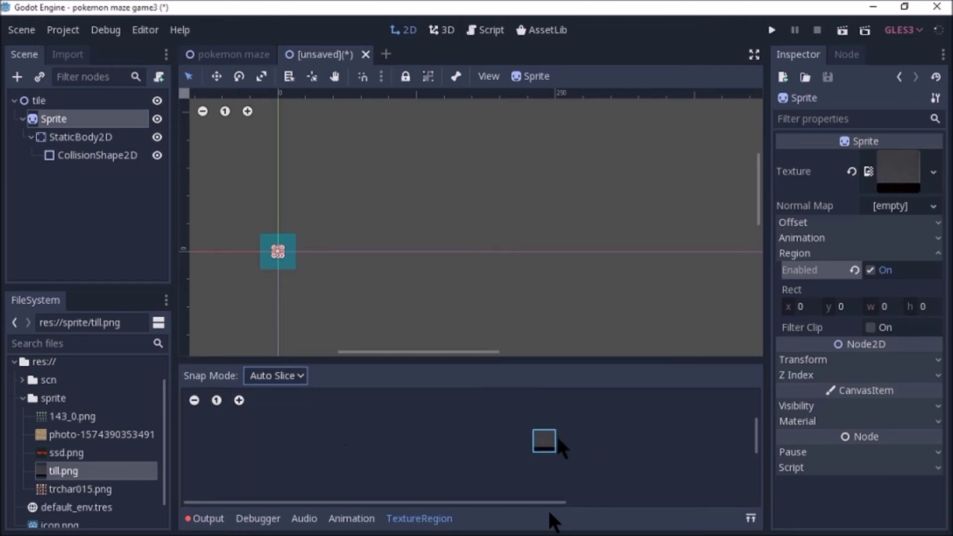
{"action": "left_click", "coordinate": [546, 444]}
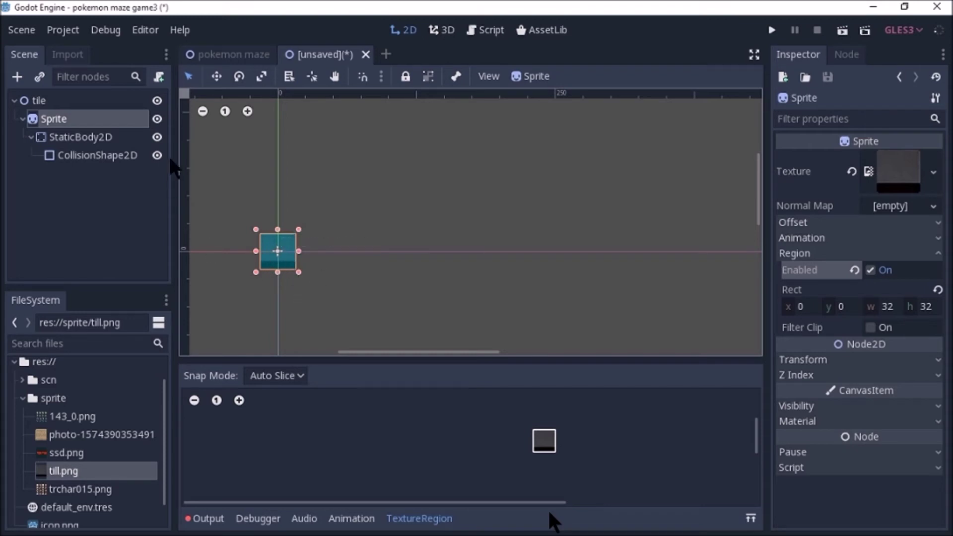
{"action": "left_click", "coordinate": [20, 35]}
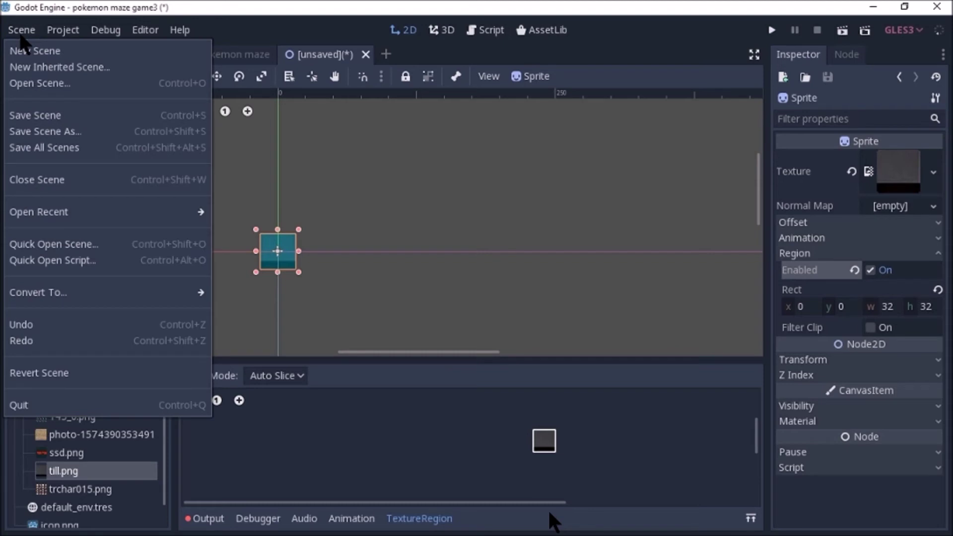
Convert the tile scene to a TileSet saved as tile.tres in res://.
{"action": "mouse_move", "coordinate": [103, 292]}
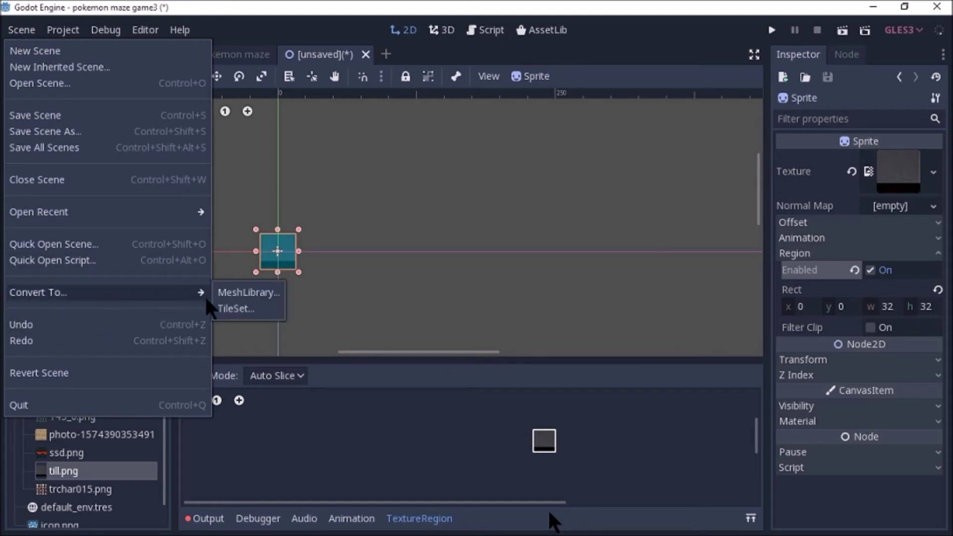
{"action": "left_click", "coordinate": [230, 309]}
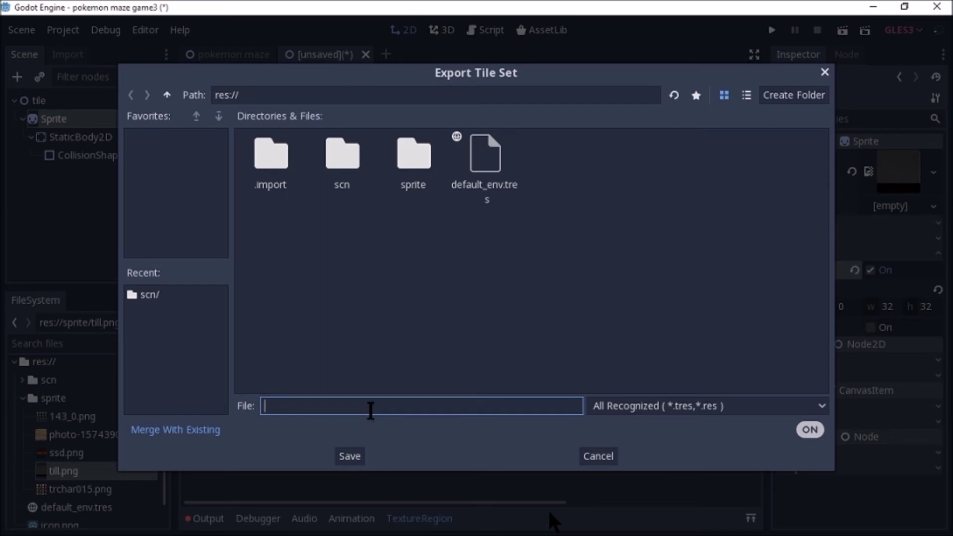
{"action": "type", "text": "tile"}
{"action": "type", "text": ".t"}
{"action": "type", "text": "res"}
{"action": "left_click", "coordinate": [350, 446]}
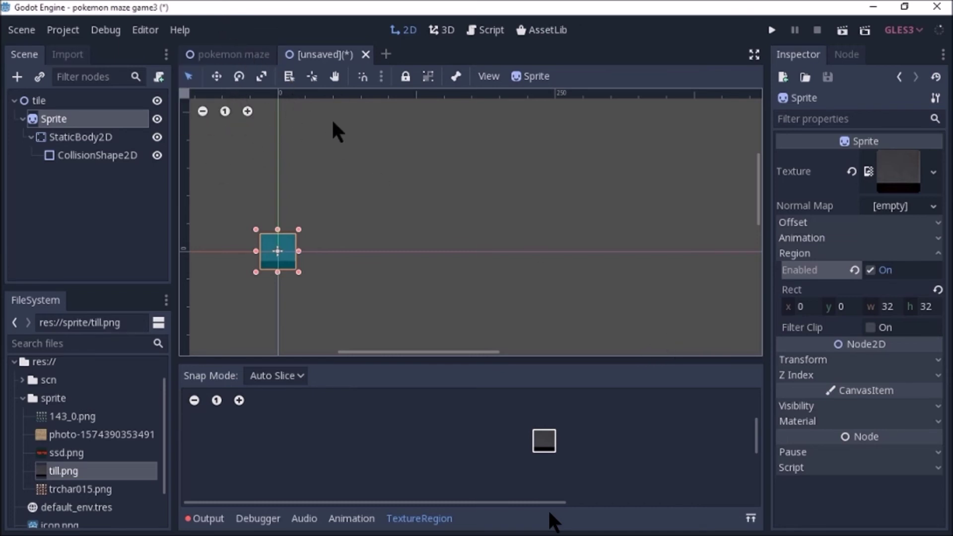
Save the scene as tile.tscn in res://scn and close it, returning to pokemon maze.
{"action": "key", "text": "ctrl+s"}
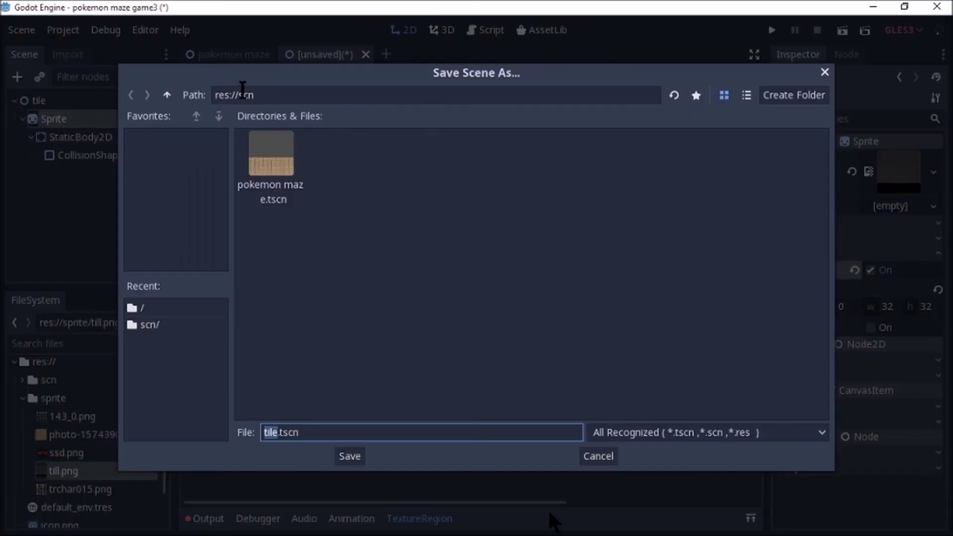
{"action": "left_click", "coordinate": [350, 456]}
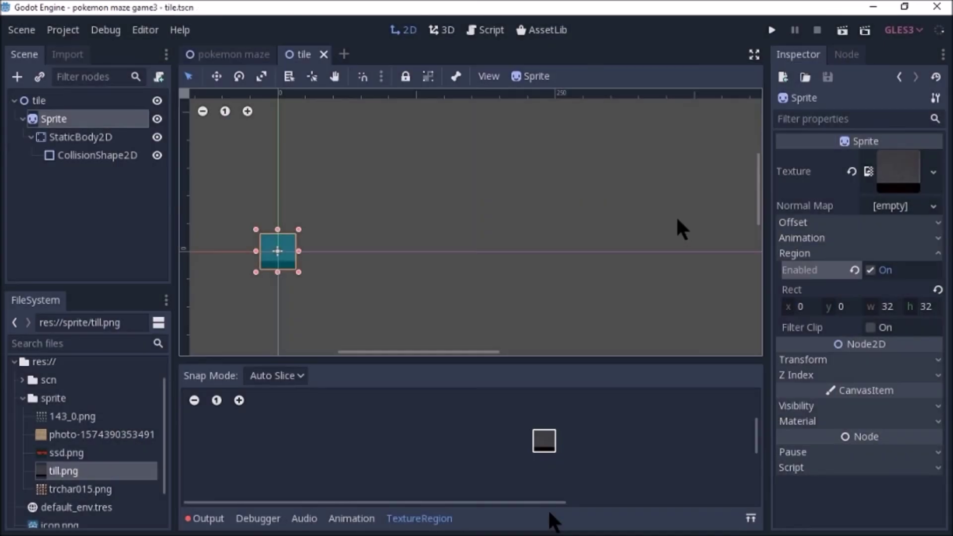
{"action": "left_click", "coordinate": [323, 54]}
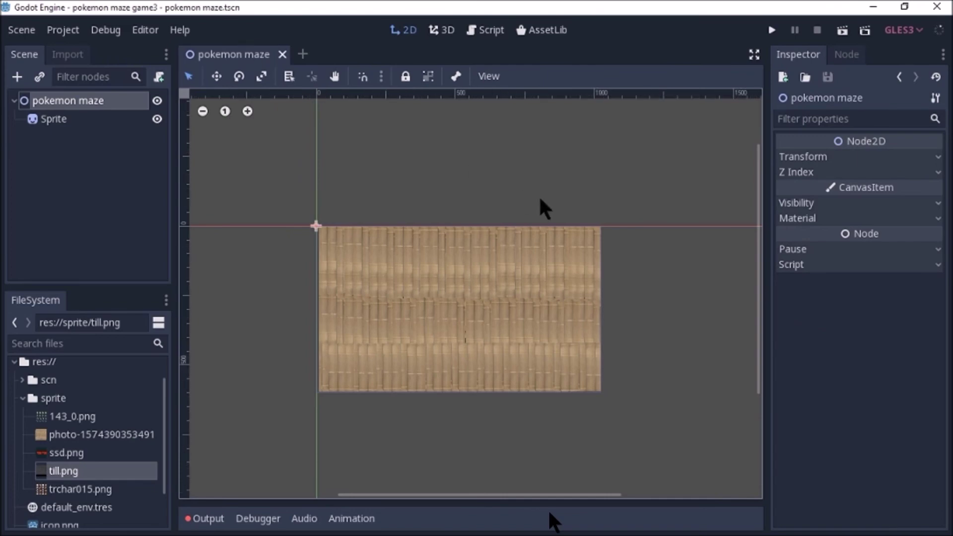
Widen the bamboo background slightly to the left and lock it in place.
{"action": "left_click", "coordinate": [488, 283]}
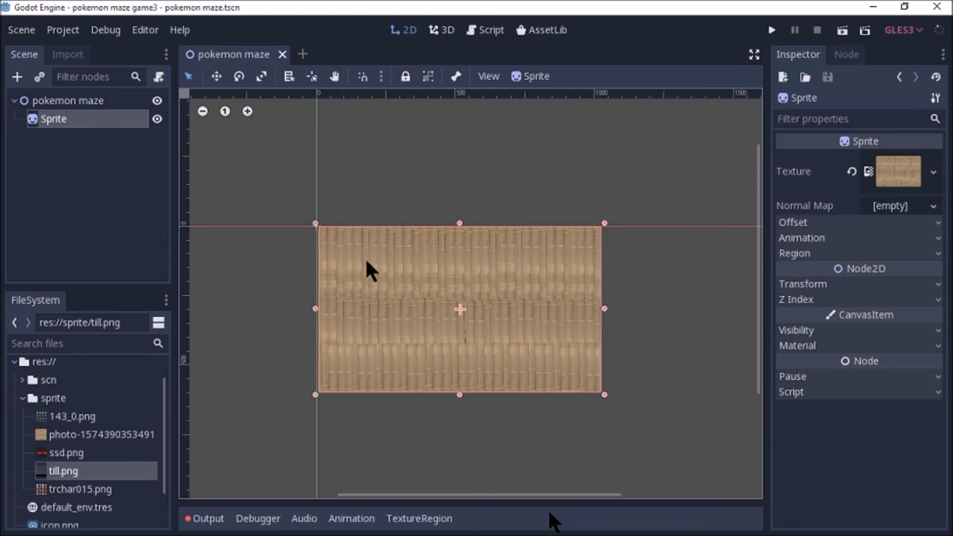
{"action": "left_click_drag", "start_coordinate": [312, 307], "coordinate": [309, 308]}
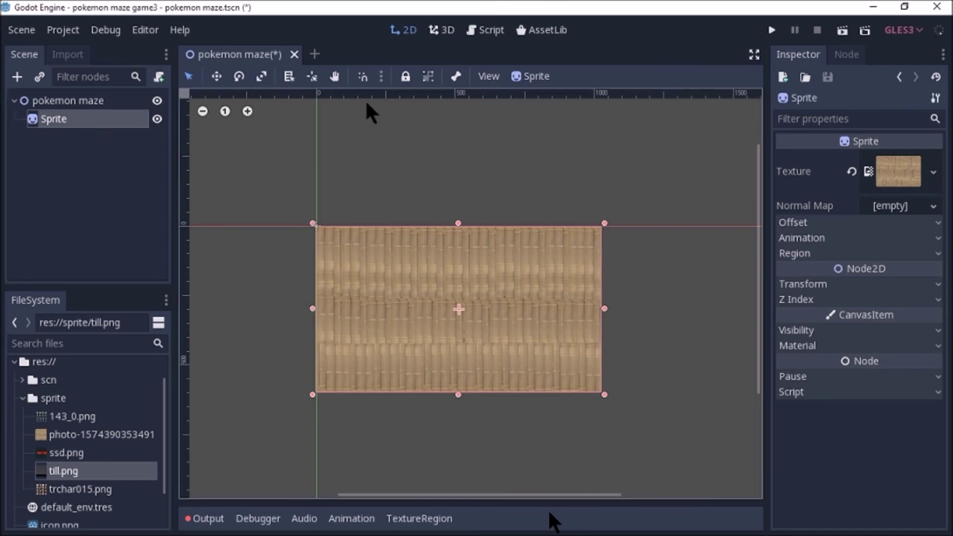
{"action": "left_click", "coordinate": [405, 76]}
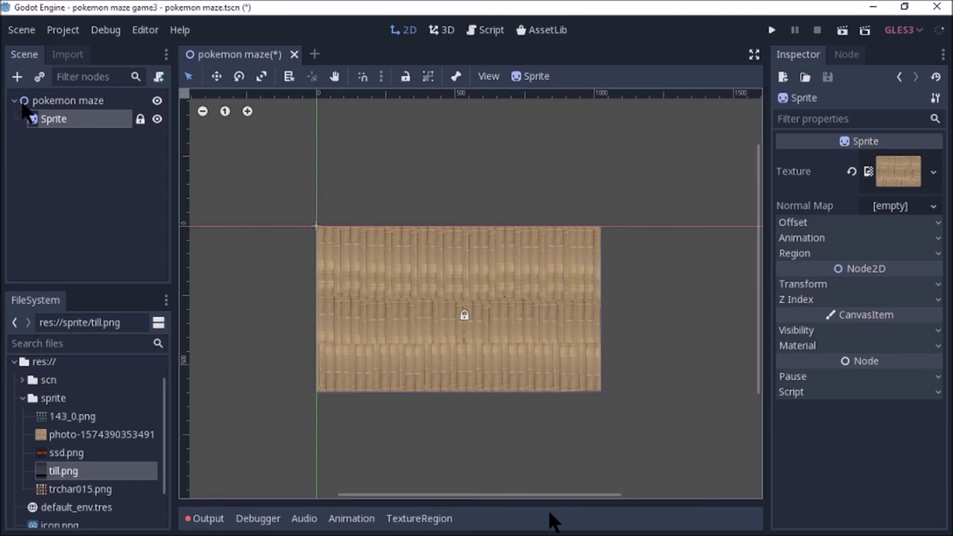
{"action": "left_click", "coordinate": [41, 101]}
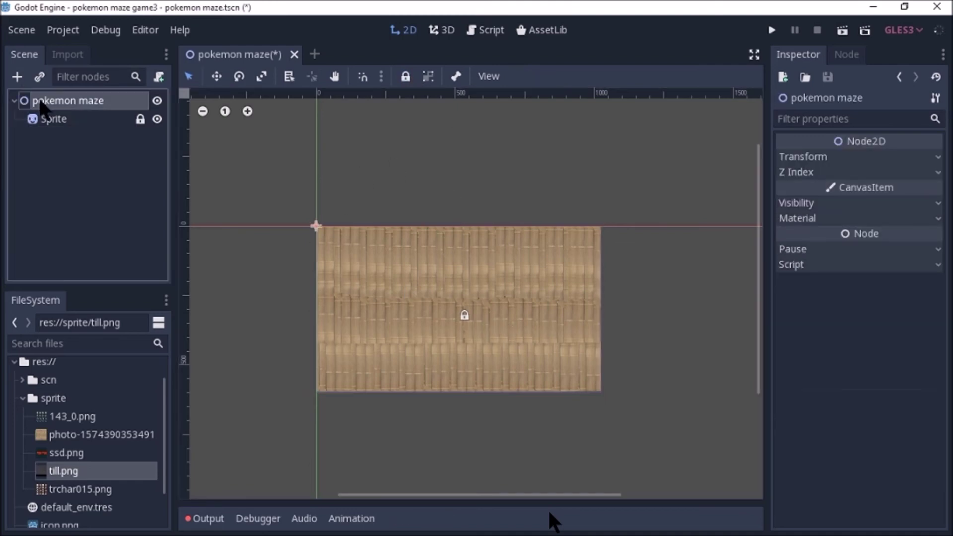
{"action": "left_click", "coordinate": [17, 76]}
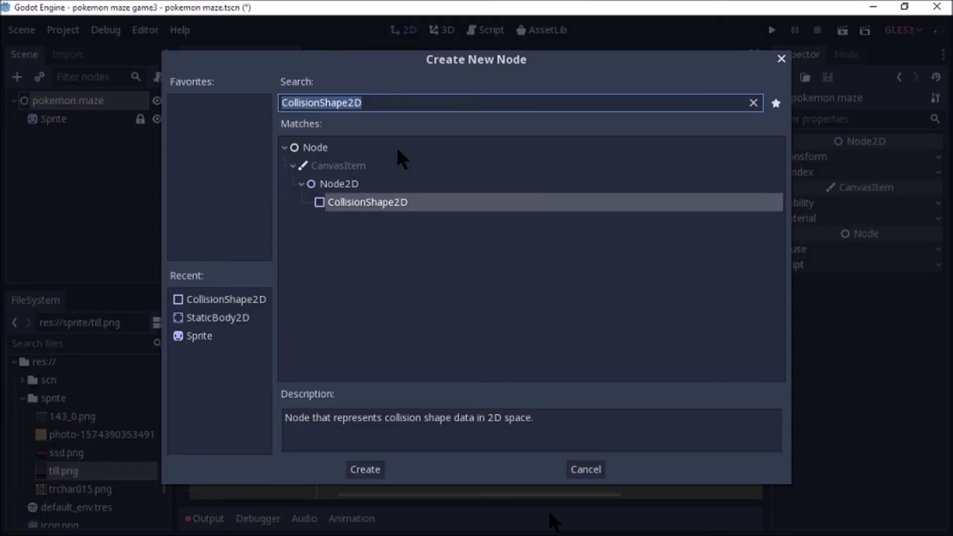
Search 'til' in Create New Node and add a TileMap under the pokemon maze root.
{"action": "key", "text": "BackSpace"}
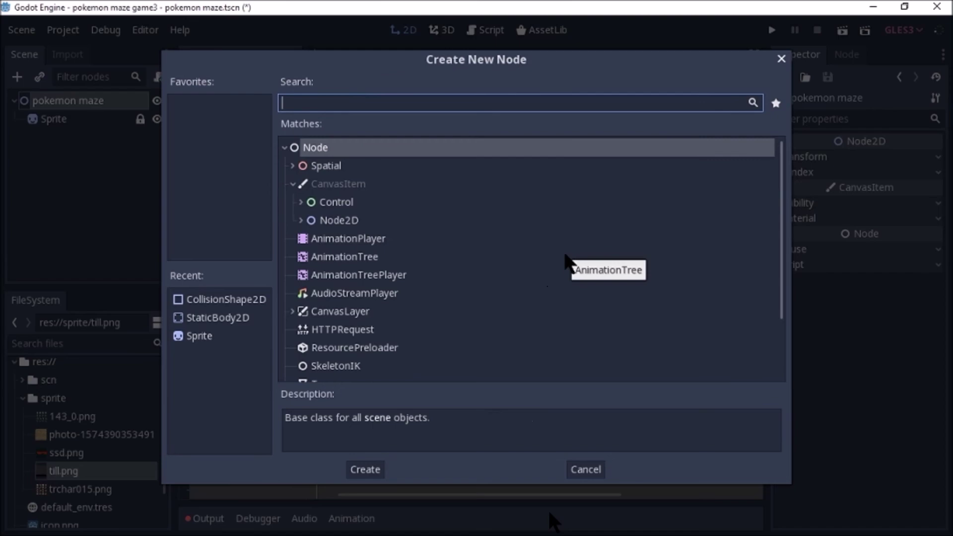
{"action": "type", "text": "til"}
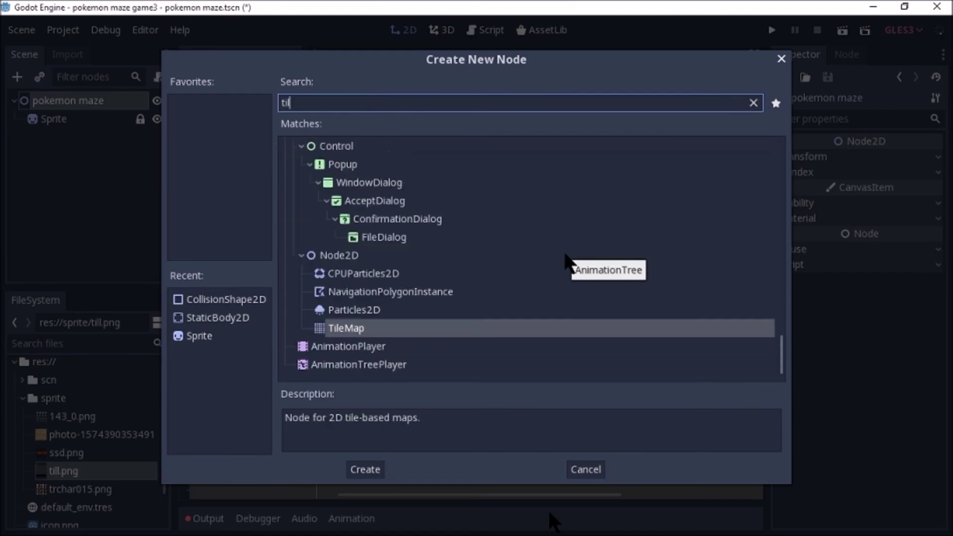
{"action": "double_click", "coordinate": [525, 327]}
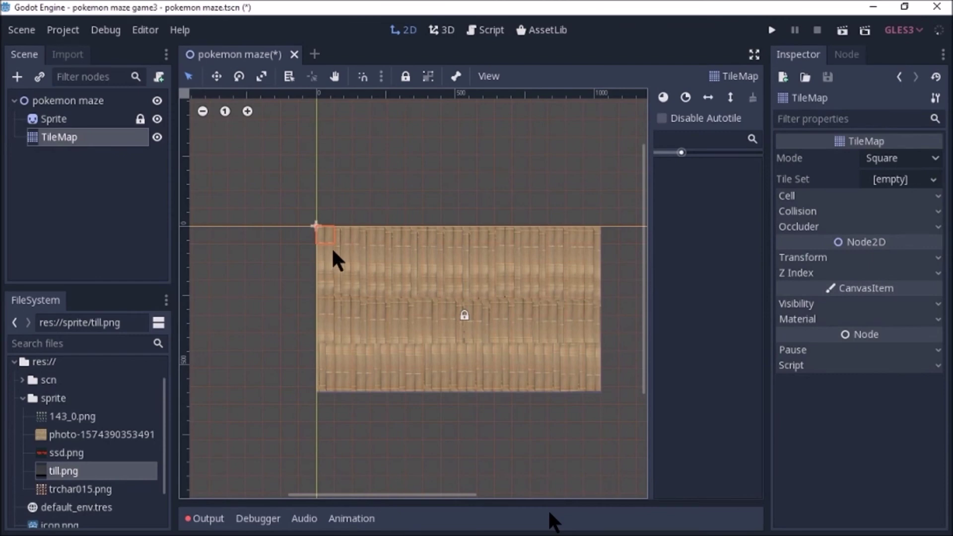
{"action": "scroll", "coordinate": [315, 230], "scroll_direction": "up", "scroll_amount": 1}
{"action": "scroll", "coordinate": [315, 230], "scroll_direction": "up", "scroll_amount": 1}
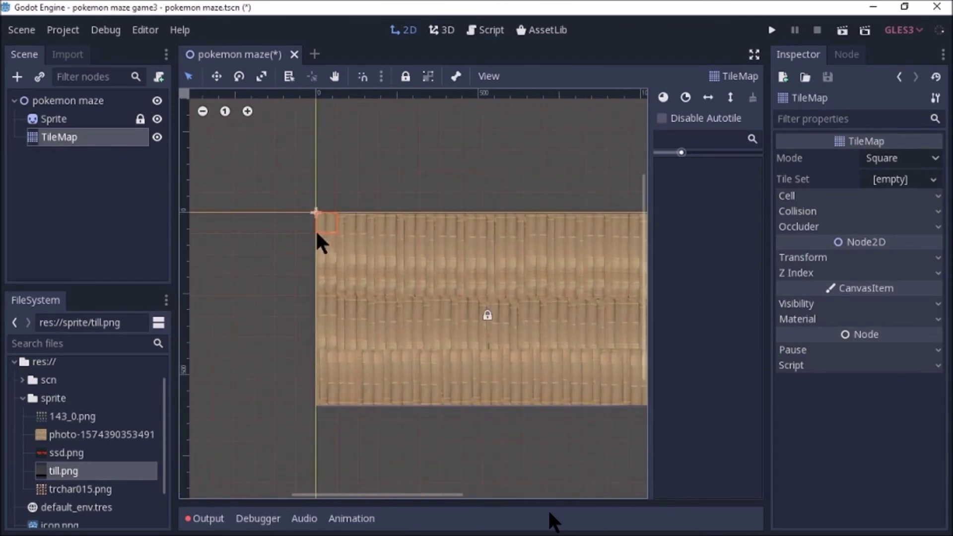
{"action": "scroll", "coordinate": [316, 230], "scroll_direction": "up", "scroll_amount": 1}
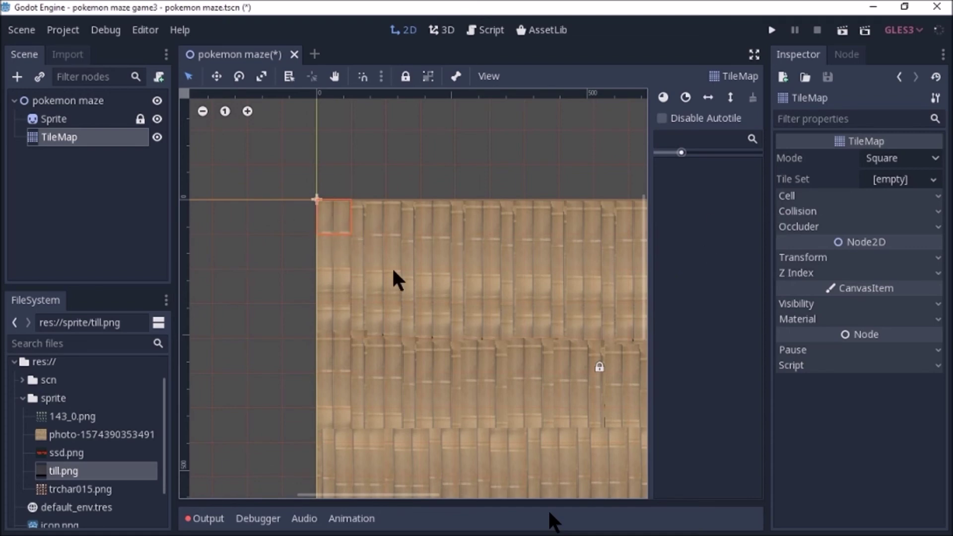
Load tile.tres as the TileMap's Tile Set.
{"action": "left_click", "coordinate": [933, 180]}
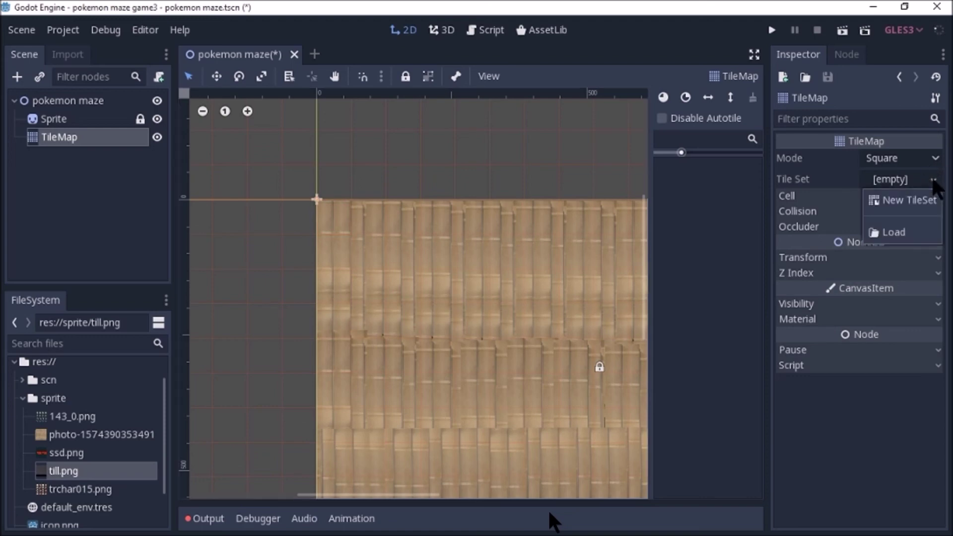
{"action": "left_click", "coordinate": [914, 233]}
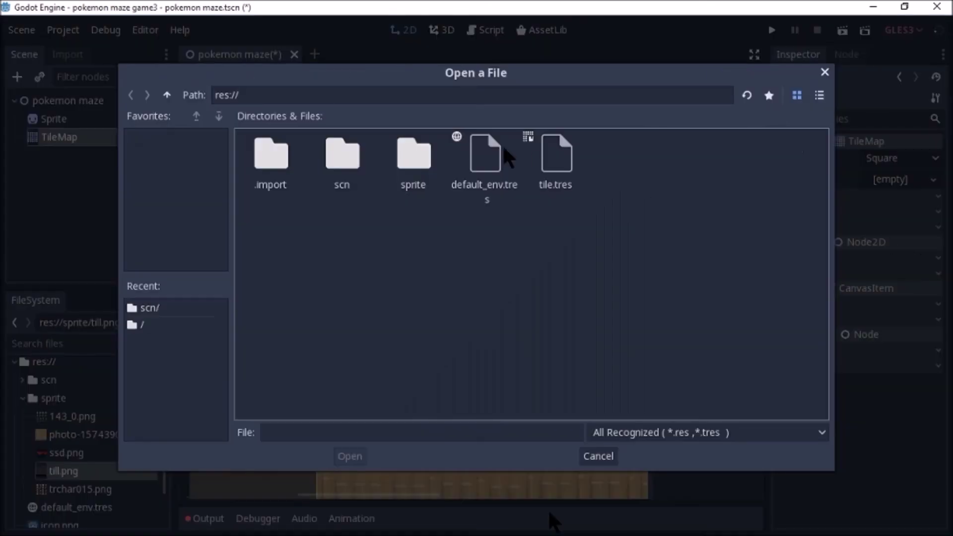
{"action": "double_click", "coordinate": [551, 174]}
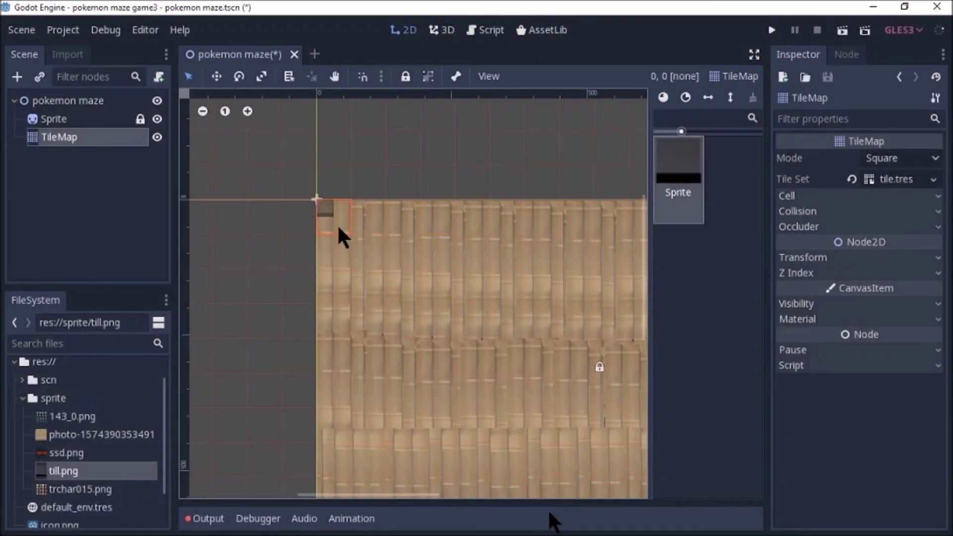
Set the TileMap's cell size to 32 by 32 and erase a stray tile.
{"action": "left_click", "coordinate": [829, 193]}
{"action": "left_click", "coordinate": [889, 215]}
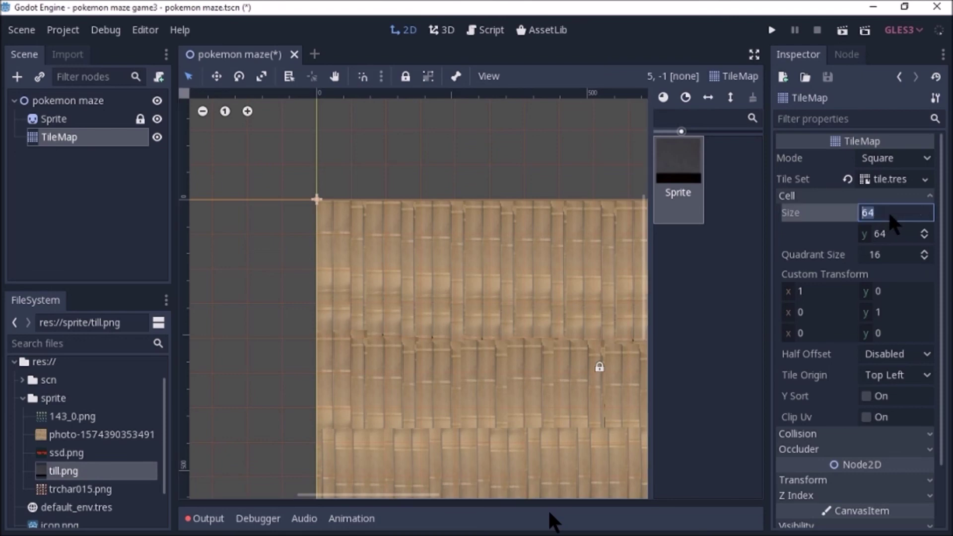
{"action": "type", "text": "32"}
{"action": "left_click", "coordinate": [888, 232]}
{"action": "type", "text": "32"}
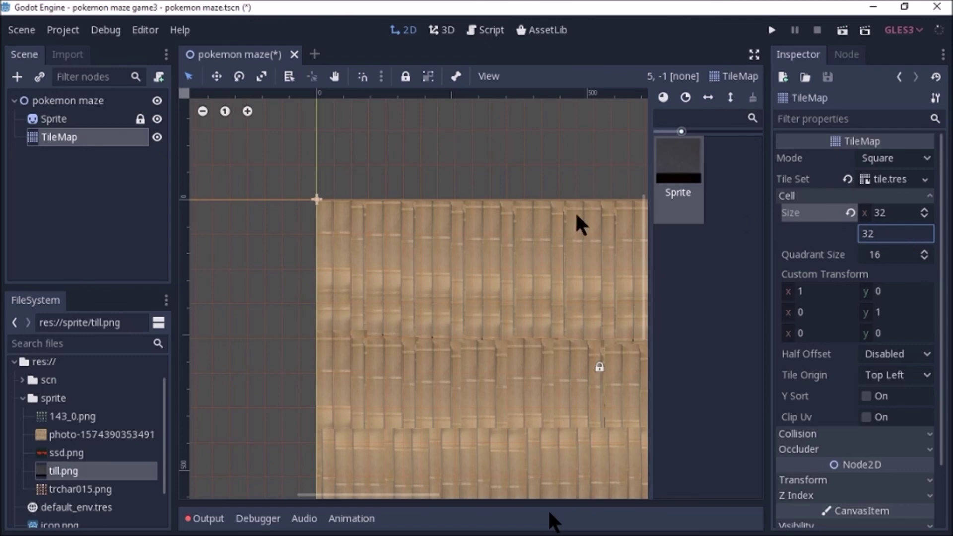
{"action": "left_click", "coordinate": [379, 153]}
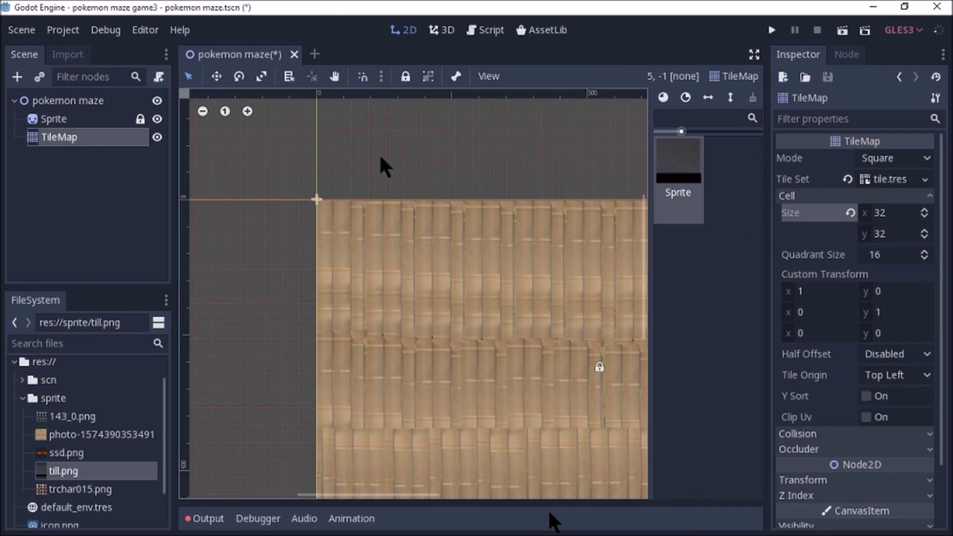
{"action": "right_click", "coordinate": [410, 191]}
Paint the top border row of dark tiles from the top-left corner to the right edge.
{"action": "left_click", "coordinate": [339, 214]}
{"action": "scroll", "coordinate": [413, 231], "scroll_direction": "down", "scroll_amount": 1}
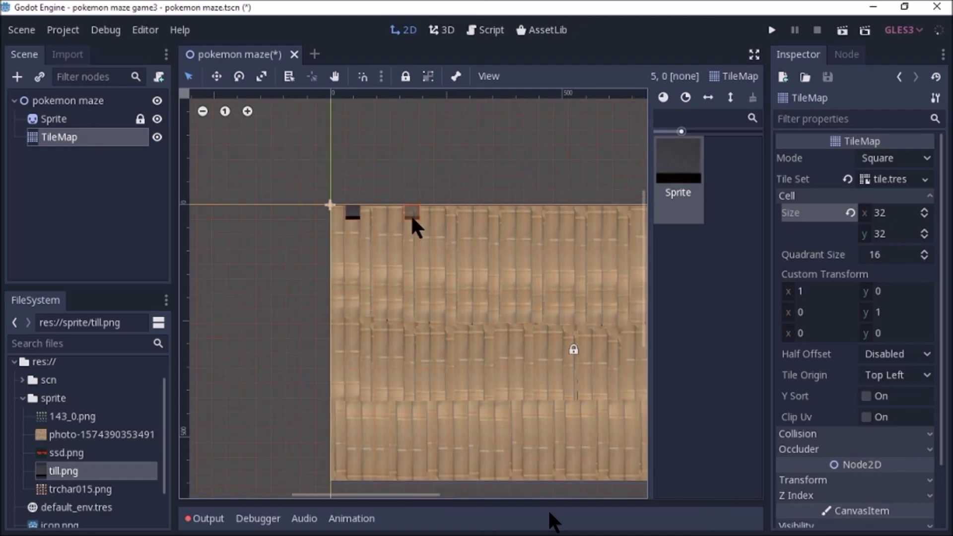
{"action": "scroll", "coordinate": [412, 218], "scroll_direction": "down", "scroll_amount": 3}
{"action": "scroll", "coordinate": [412, 218], "scroll_direction": "down", "scroll_amount": 2}
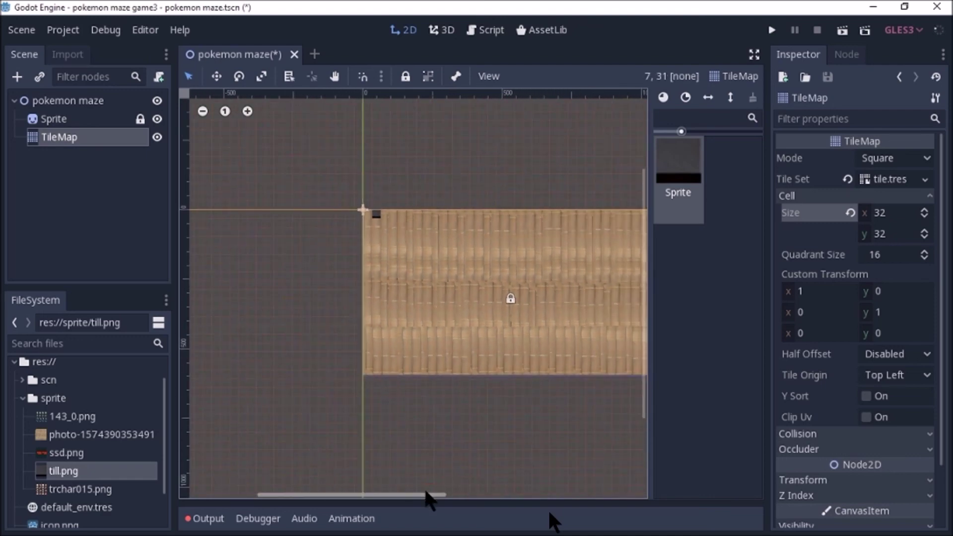
{"action": "left_click_drag", "start_coordinate": [428, 499], "coordinate": [451, 499]}
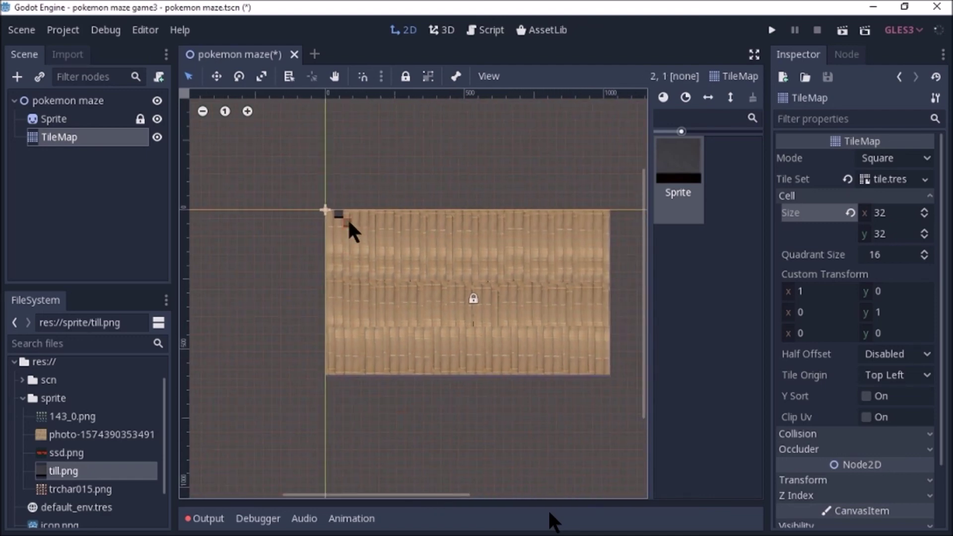
{"action": "left_click_drag", "start_coordinate": [359, 214], "coordinate": [381, 218]}
{"action": "scroll", "coordinate": [392, 217], "scroll_direction": "down", "scroll_amount": 1}
{"action": "scroll", "coordinate": [392, 217], "scroll_direction": "down", "scroll_amount": 1}
{"action": "scroll", "coordinate": [393, 216], "scroll_direction": "down", "scroll_amount": 1}
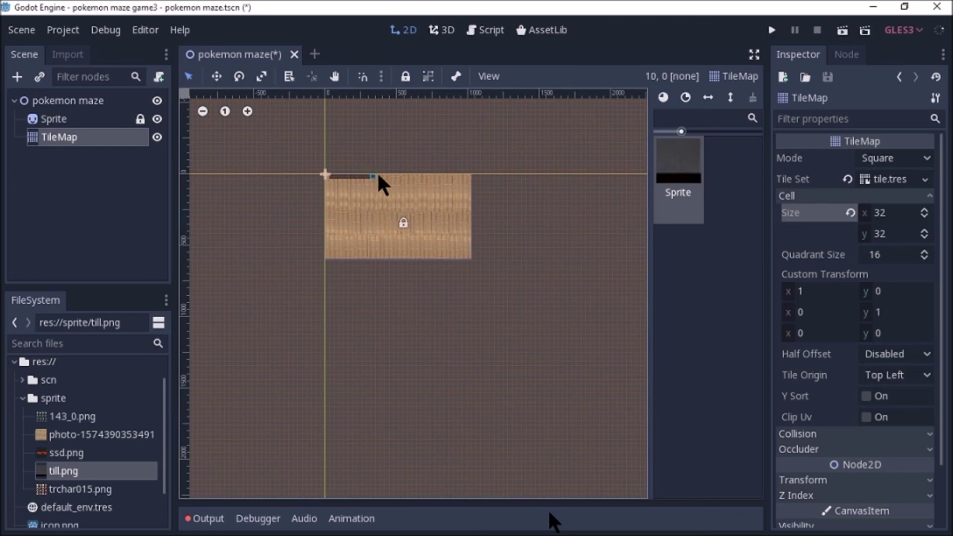
{"action": "left_click_drag", "start_coordinate": [378, 175], "coordinate": [460, 171]}
{"action": "right_click", "coordinate": [445, 171]}
{"action": "left_click_drag", "start_coordinate": [463, 175], "coordinate": [468, 175]}
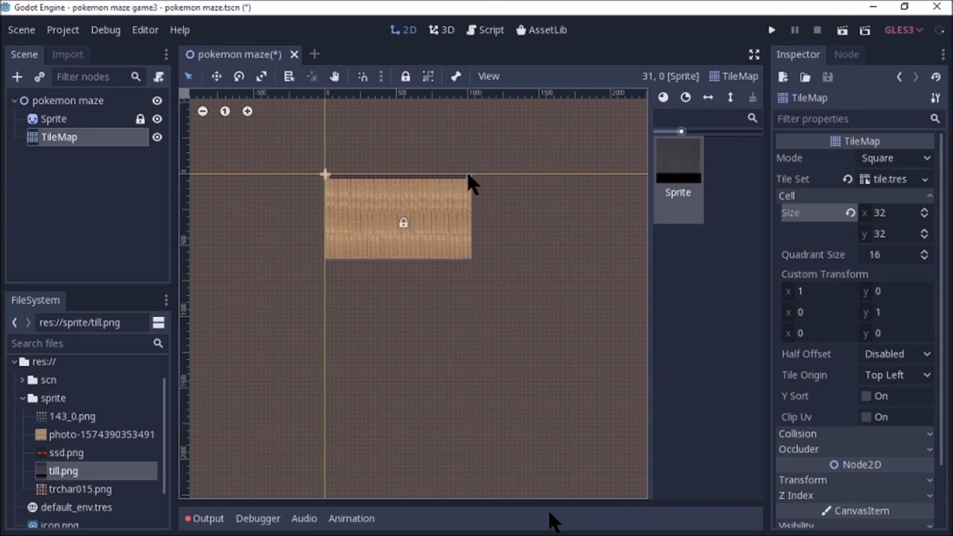
Paint the left border and maze walls across the left, middle and right of the background.
{"action": "scroll", "coordinate": [474, 203], "scroll_direction": "up", "scroll_amount": 1}
{"action": "scroll", "coordinate": [475, 203], "scroll_direction": "up", "scroll_amount": 1}
{"action": "scroll", "coordinate": [474, 203], "scroll_direction": "up", "scroll_amount": 1}
{"action": "mouse_move", "coordinate": [448, 381]}
{"action": "left_mouse_down"}
{"action": "mouse_move", "coordinate": [243, 297]}
{"action": "mouse_move", "coordinate": [299, 287]}
{"action": "left_mouse_up"}
{"action": "left_click_drag", "start_coordinate": [523, 383], "coordinate": [210, 367]}
{"action": "mouse_move", "coordinate": [262, 275]}
{"action": "left_mouse_down"}
{"action": "mouse_move", "coordinate": [221, 373]}
{"action": "mouse_move", "coordinate": [268, 366]}
{"action": "mouse_move", "coordinate": [328, 321]}
{"action": "mouse_move", "coordinate": [269, 270]}
{"action": "mouse_move", "coordinate": [329, 255]}
{"action": "mouse_move", "coordinate": [348, 357]}
{"action": "mouse_move", "coordinate": [274, 304]}
{"action": "left_mouse_up"}
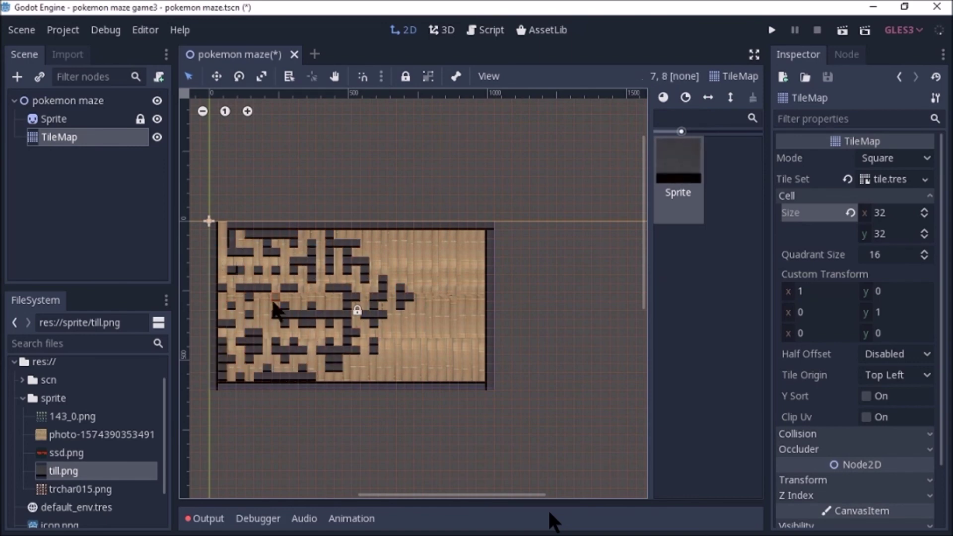
{"action": "mouse_move", "coordinate": [443, 279]}
{"action": "left_mouse_down"}
{"action": "mouse_move", "coordinate": [474, 276]}
{"action": "mouse_move", "coordinate": [469, 340]}
{"action": "mouse_move", "coordinate": [417, 357]}
{"action": "mouse_move", "coordinate": [446, 363]}
{"action": "left_mouse_up"}
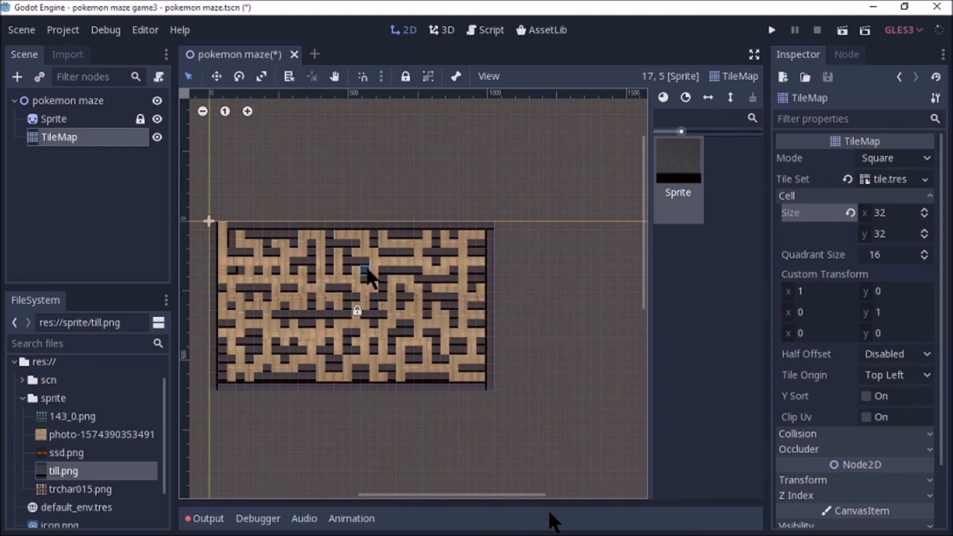
{"action": "left_click", "coordinate": [508, 262]}
{"action": "left_click", "coordinate": [60, 102]}
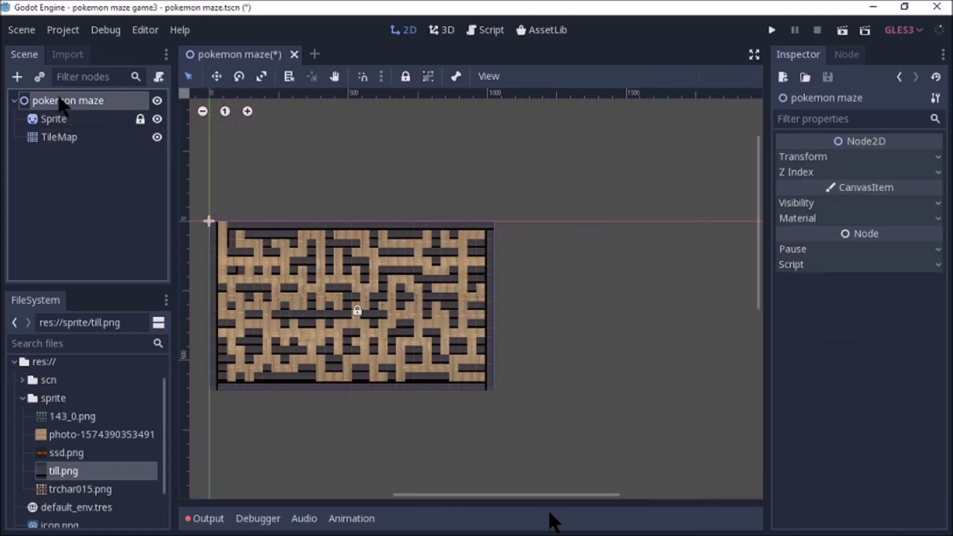
{"action": "left_click", "coordinate": [575, 247]}
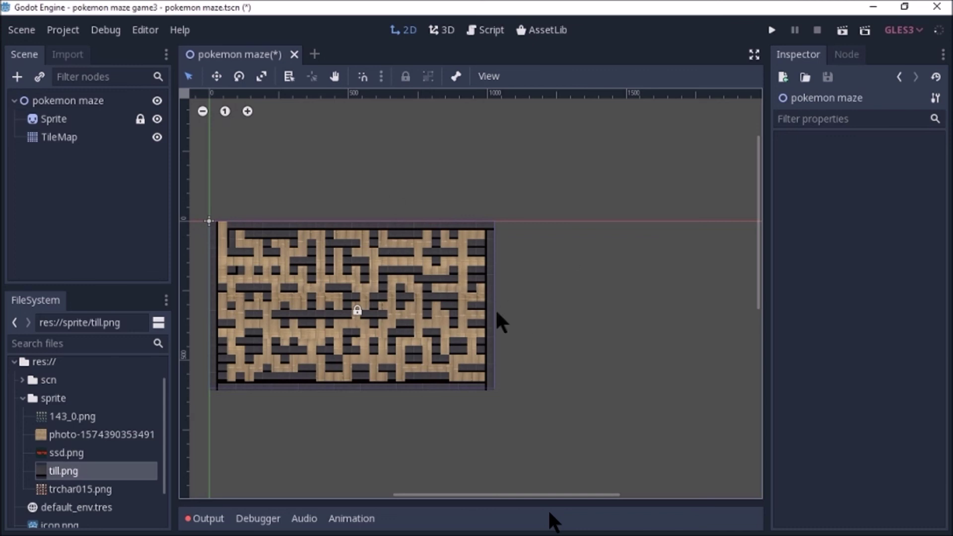
{"action": "mouse_move", "coordinate": [922, 157]}
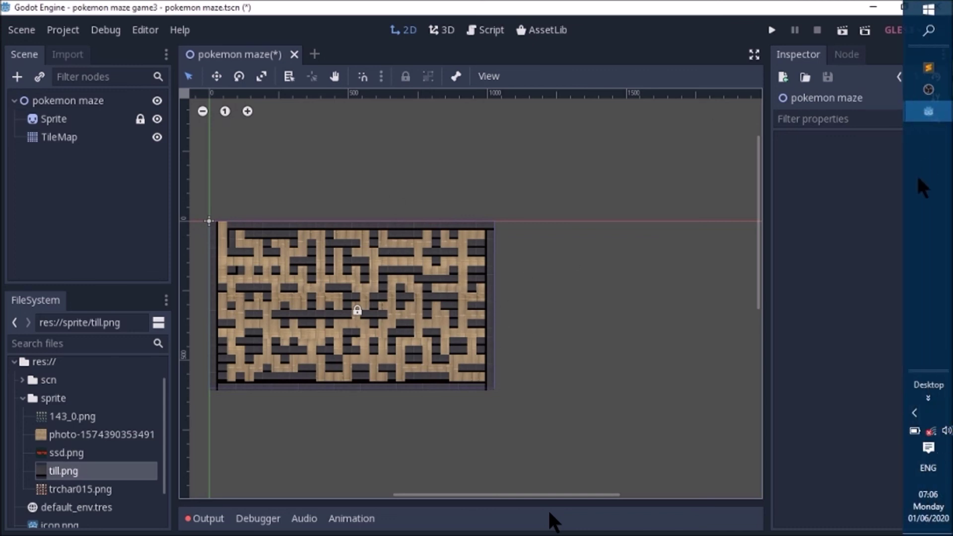